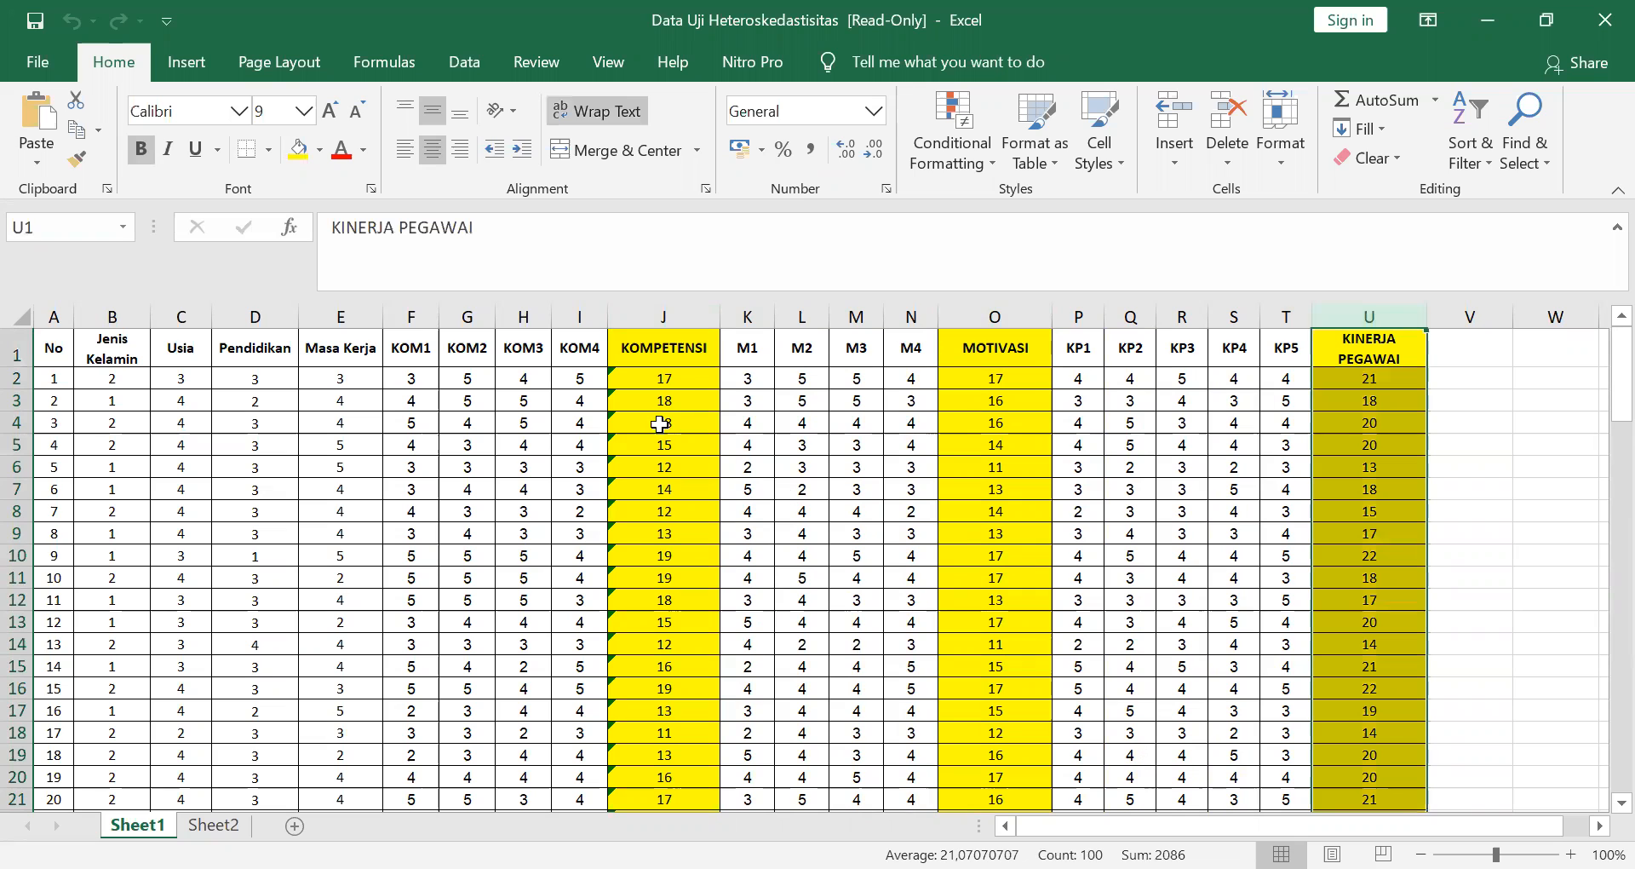
Copy the KOMPETENSI totals from J2:J100 and paste them into the first column of the empty SPSS dataset.
{"action": "left_click", "coordinate": [662, 378]}
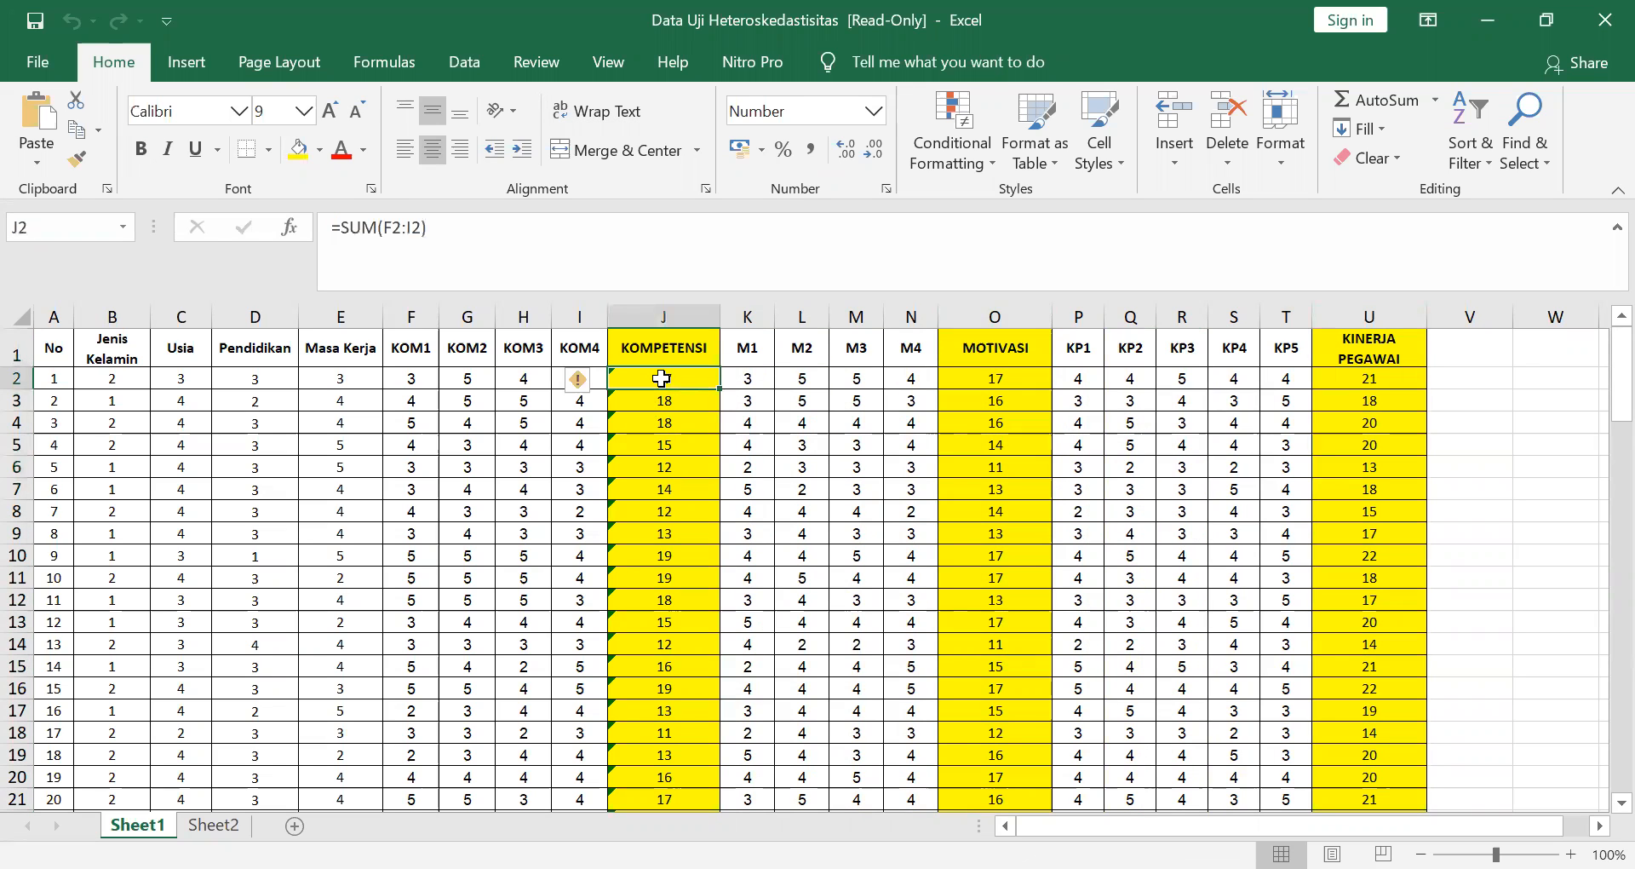
{"action": "key", "text": "ctrl+shift+Down"}
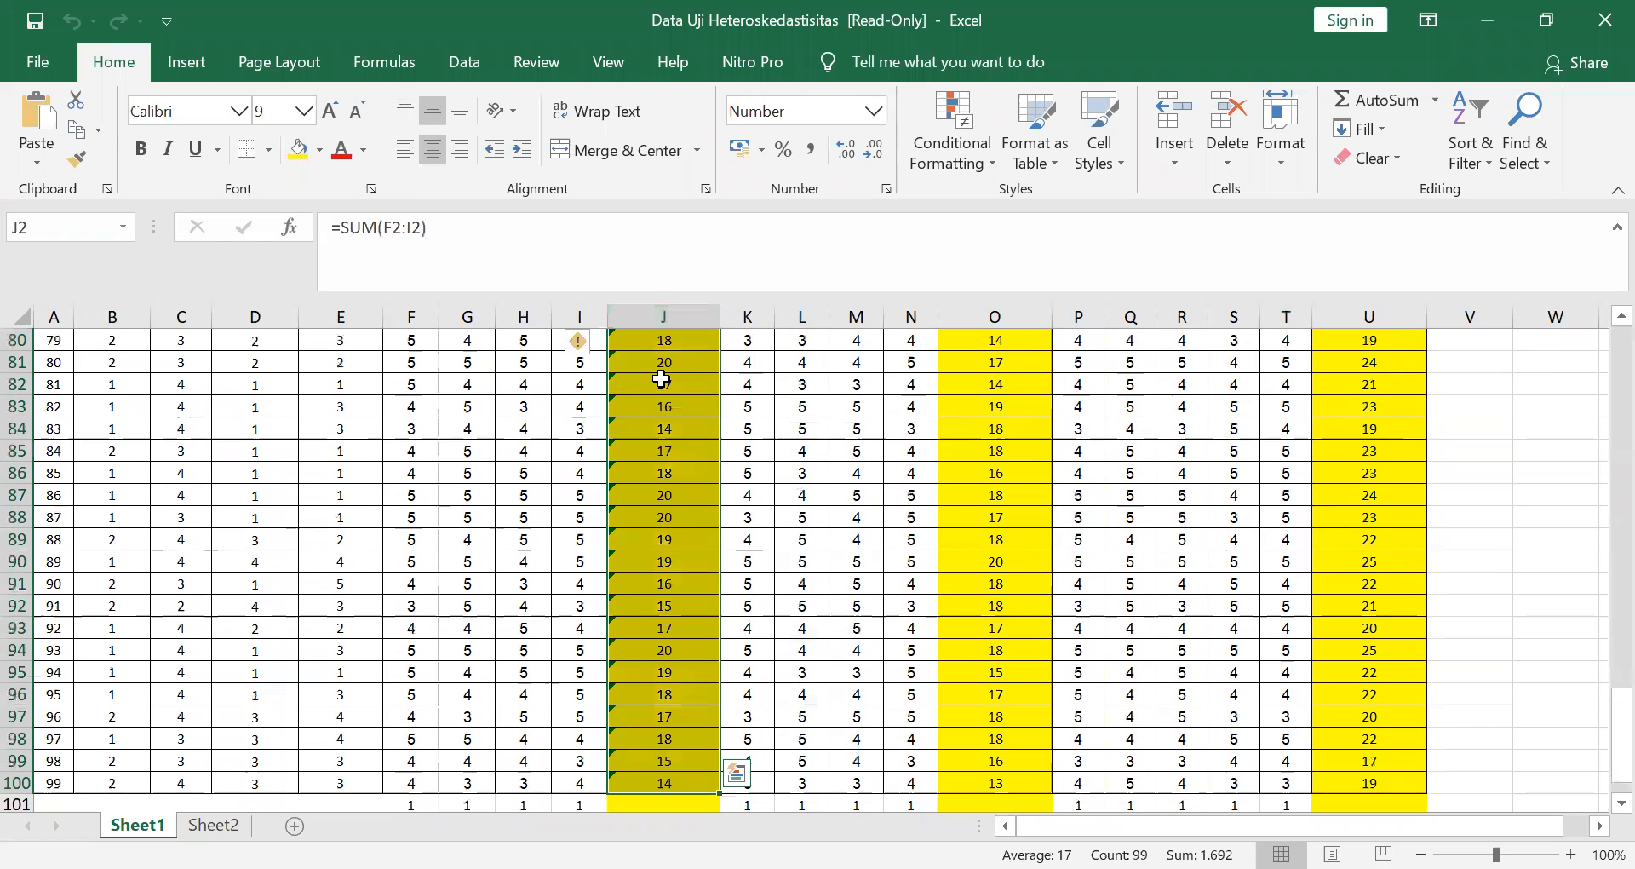
{"action": "key", "text": "ctrl+c"}
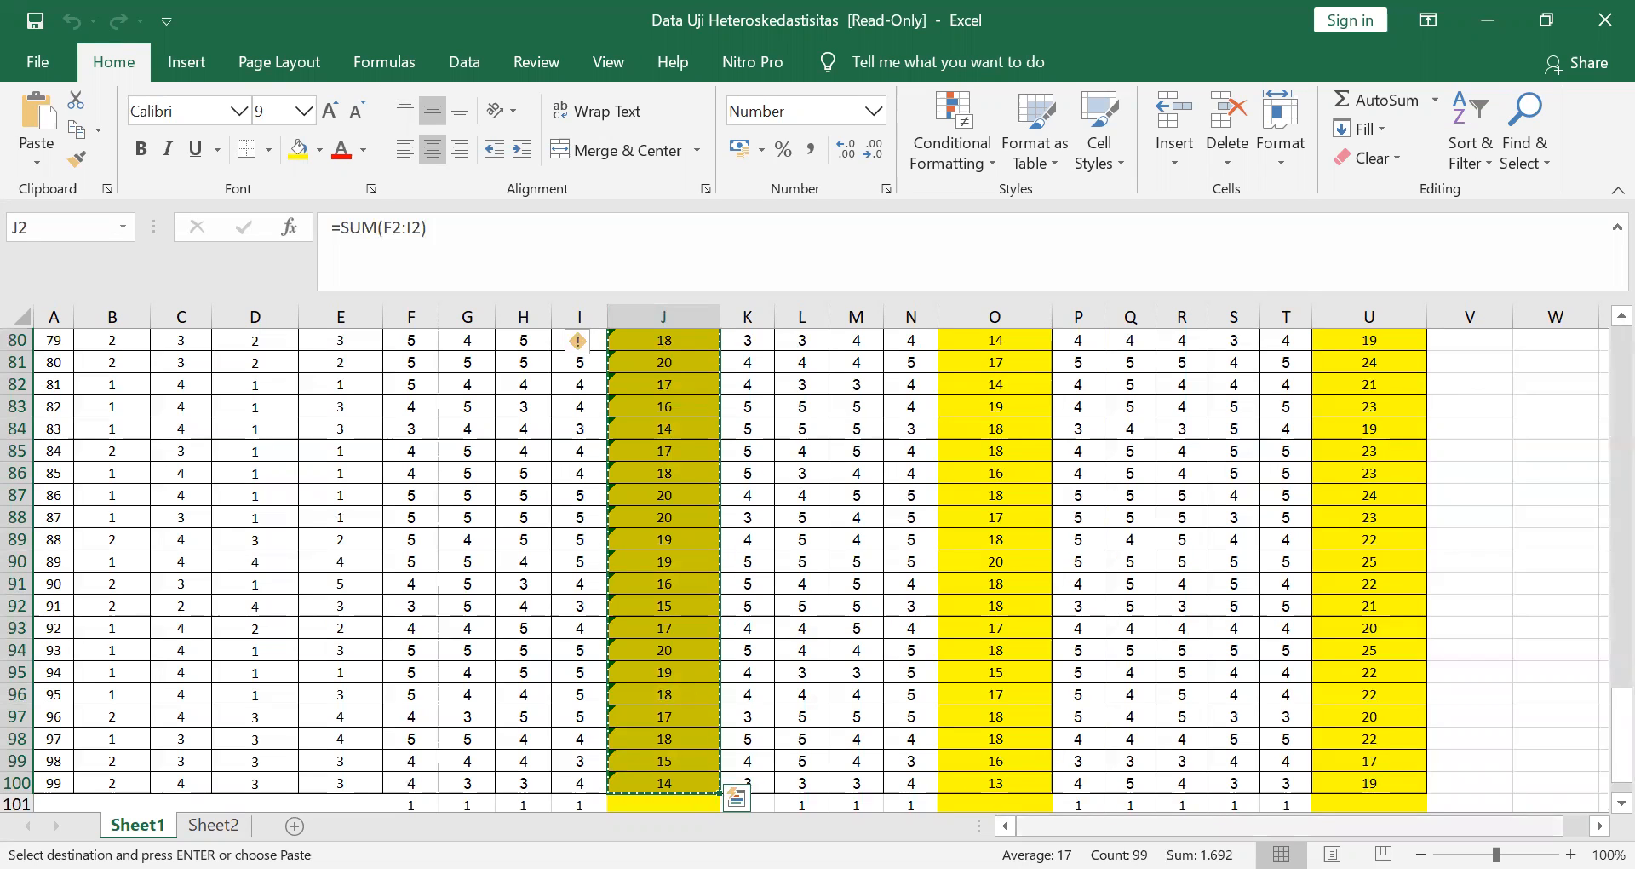
{"action": "key", "text": "alt+Tab"}
{"action": "left_click", "coordinate": [173, 191]}
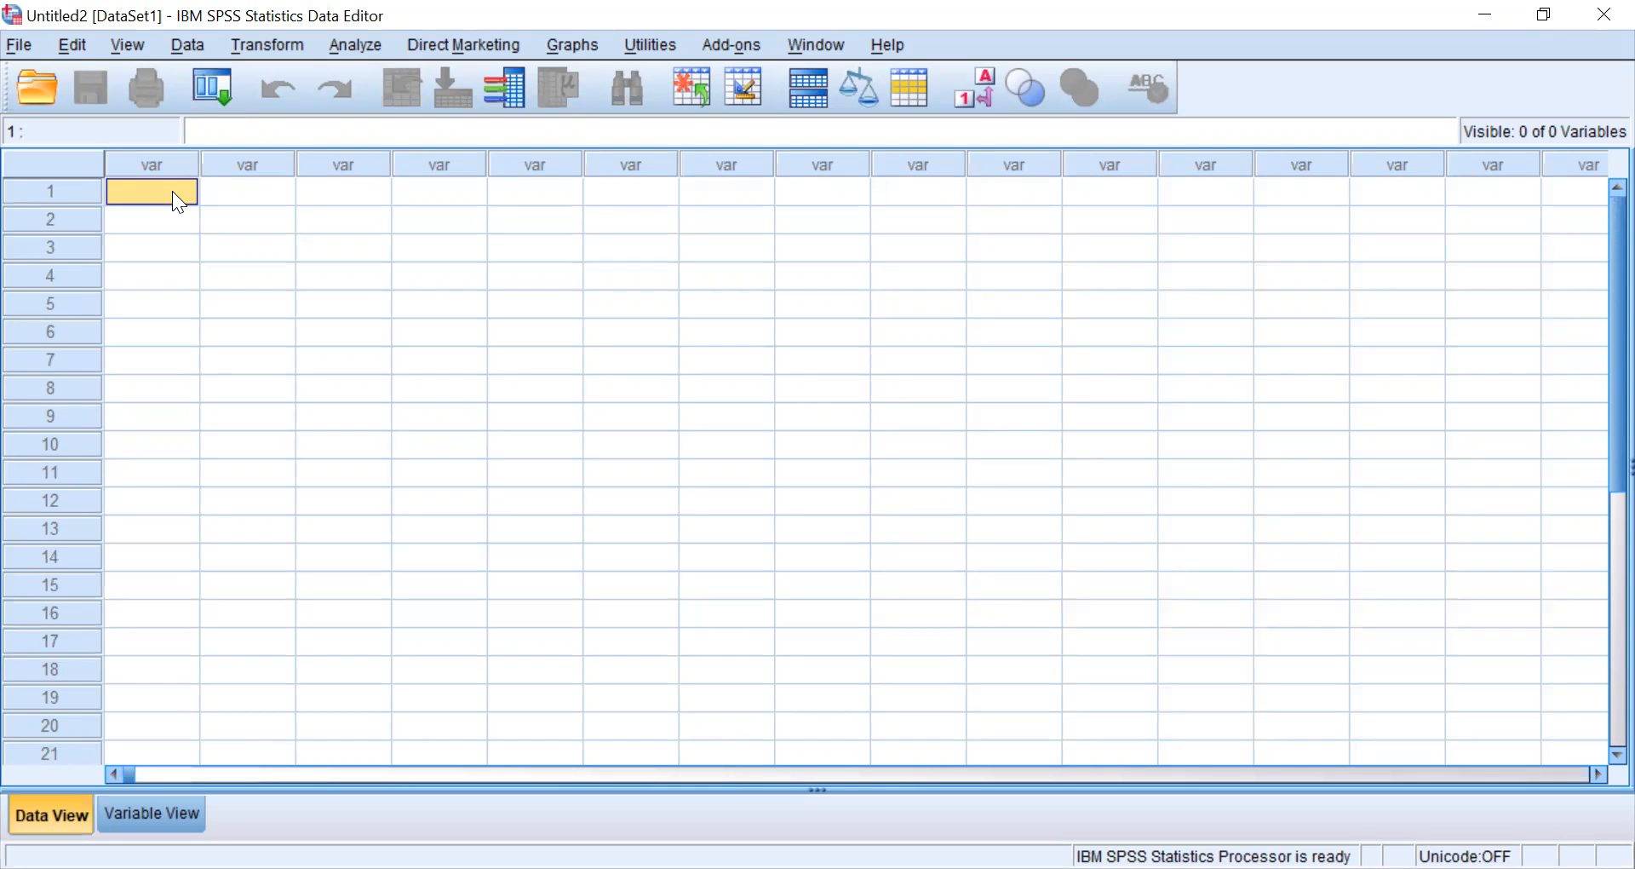
{"action": "key", "text": "ctrl+v"}
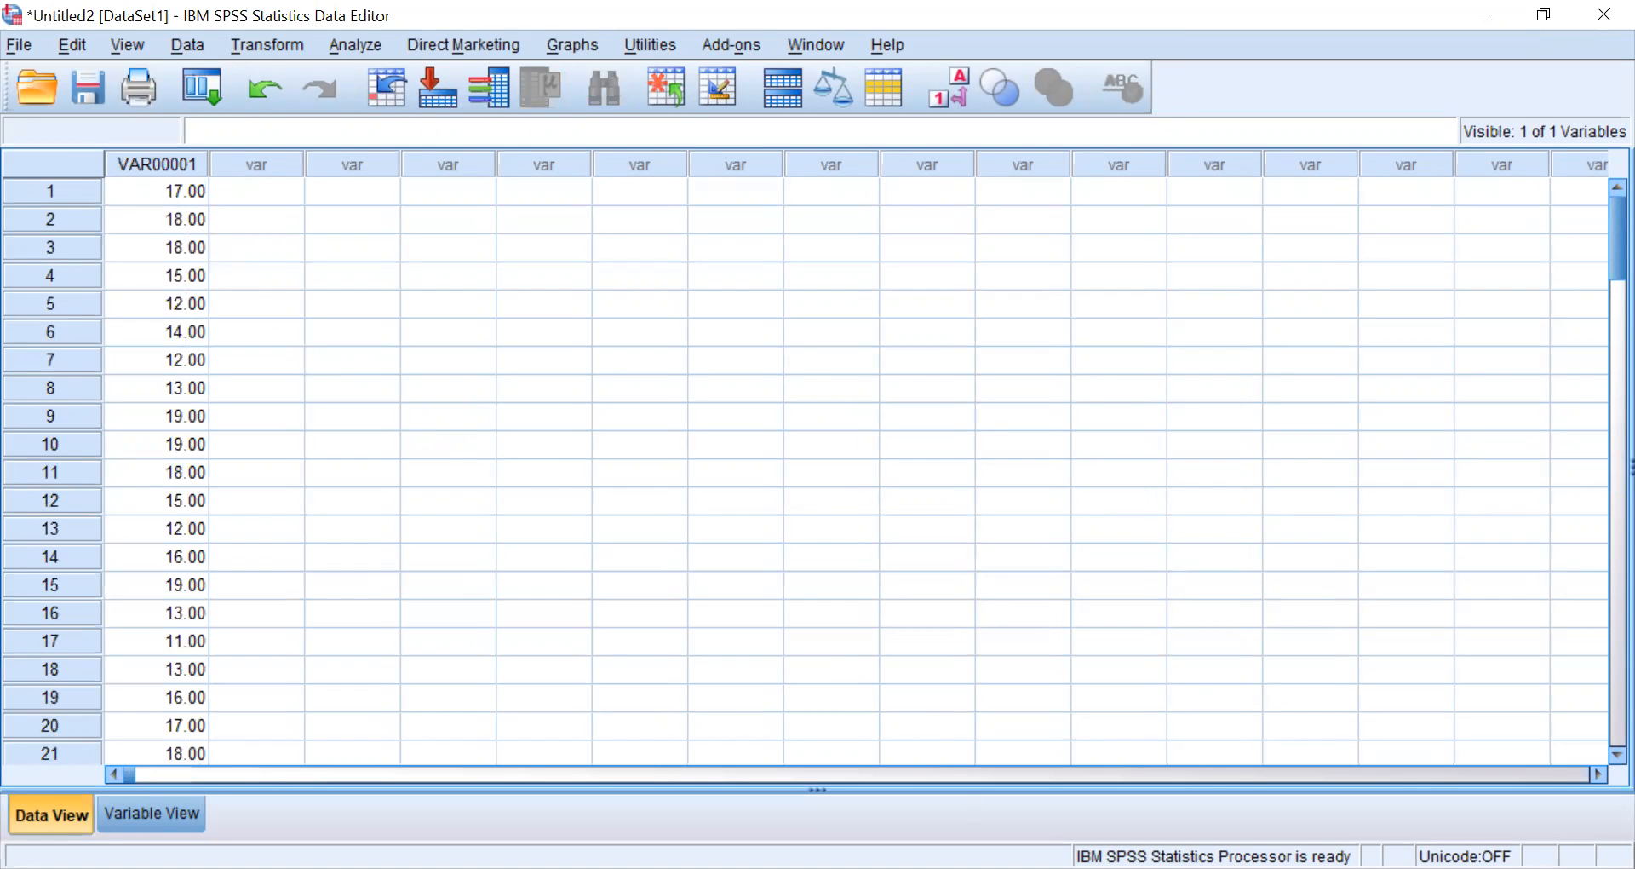
Copy the MOTIVASI totals from O2:O100 in Excel and paste them into the second column of the SPSS dataset.
{"action": "key", "text": "alt+Tab"}
{"action": "left_click", "coordinate": [993, 377]}
{"action": "key", "text": "ctrl+shift+Down"}
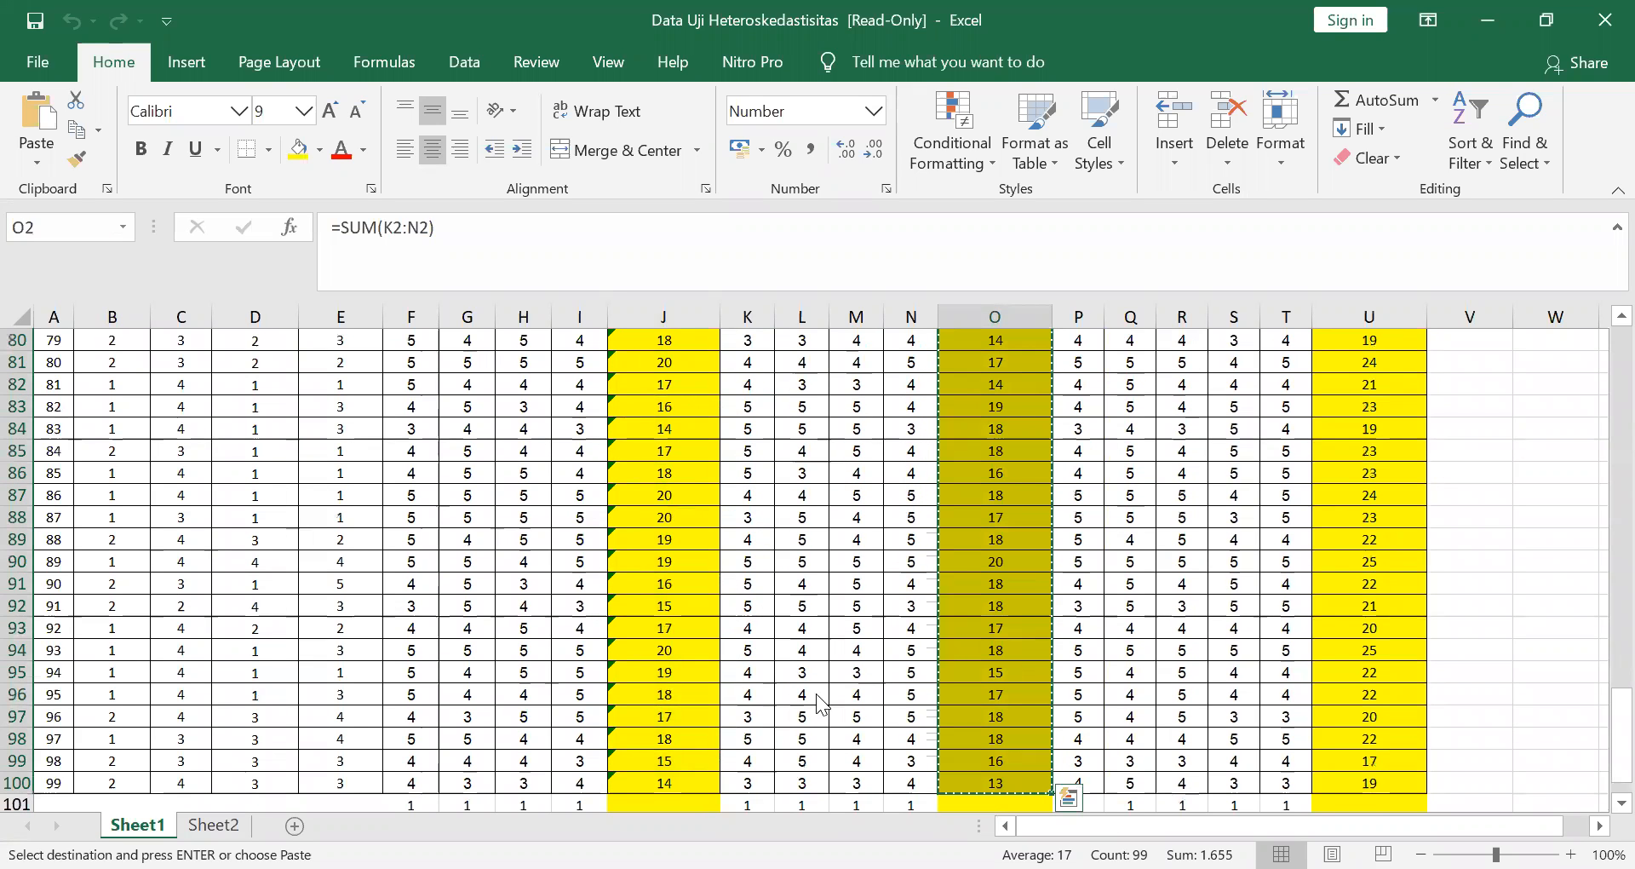
{"action": "key", "text": "alt+Tab"}
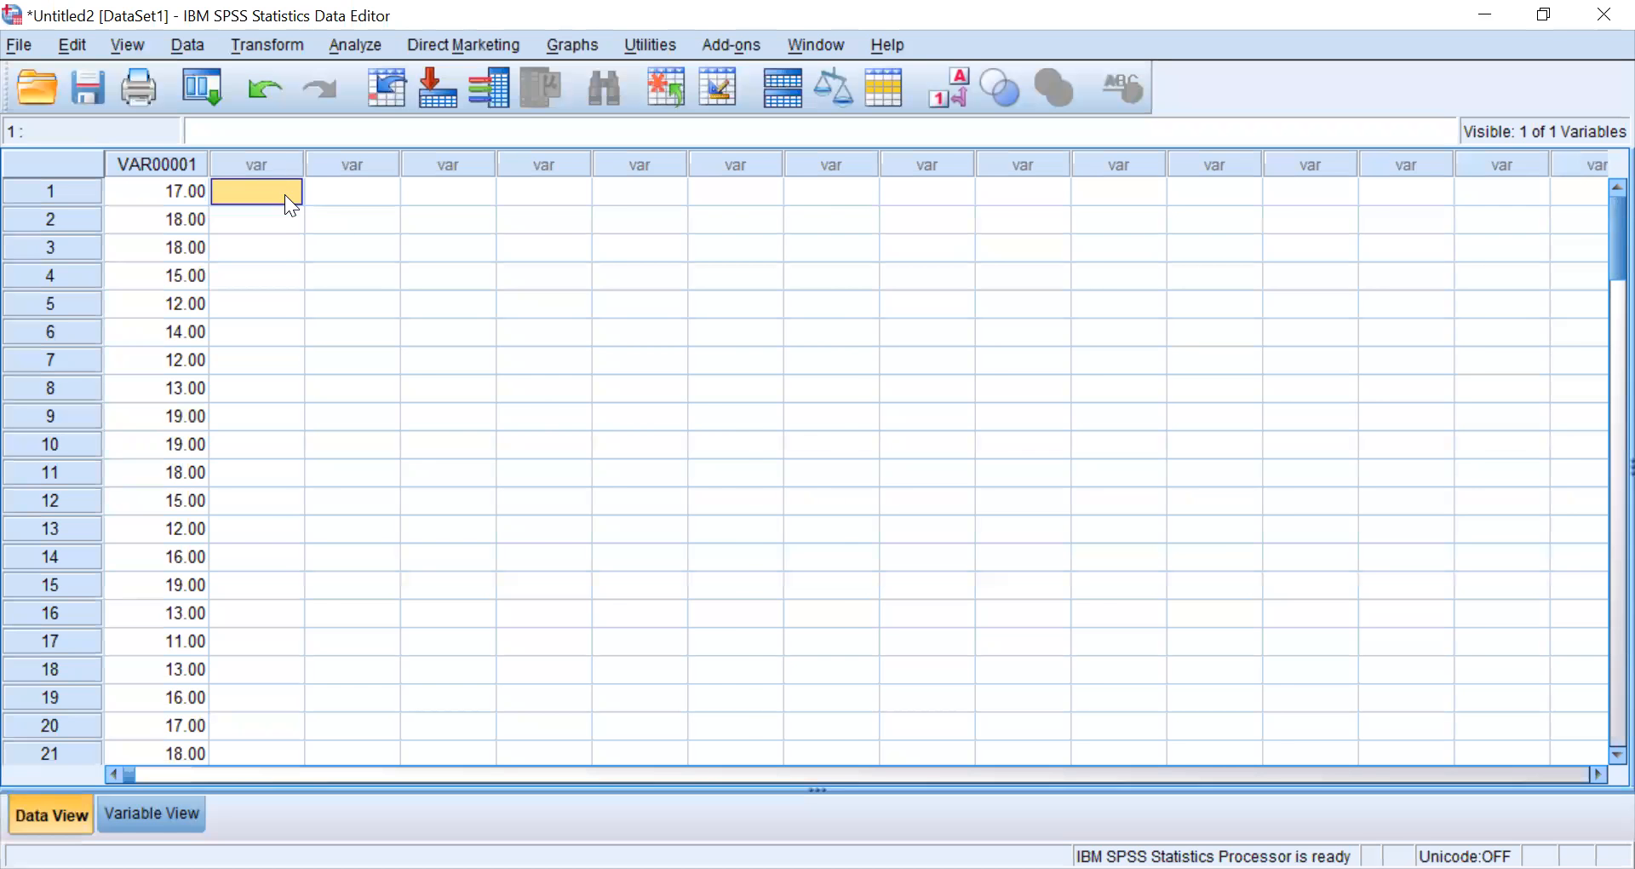
{"action": "key", "text": "ctrl+v"}
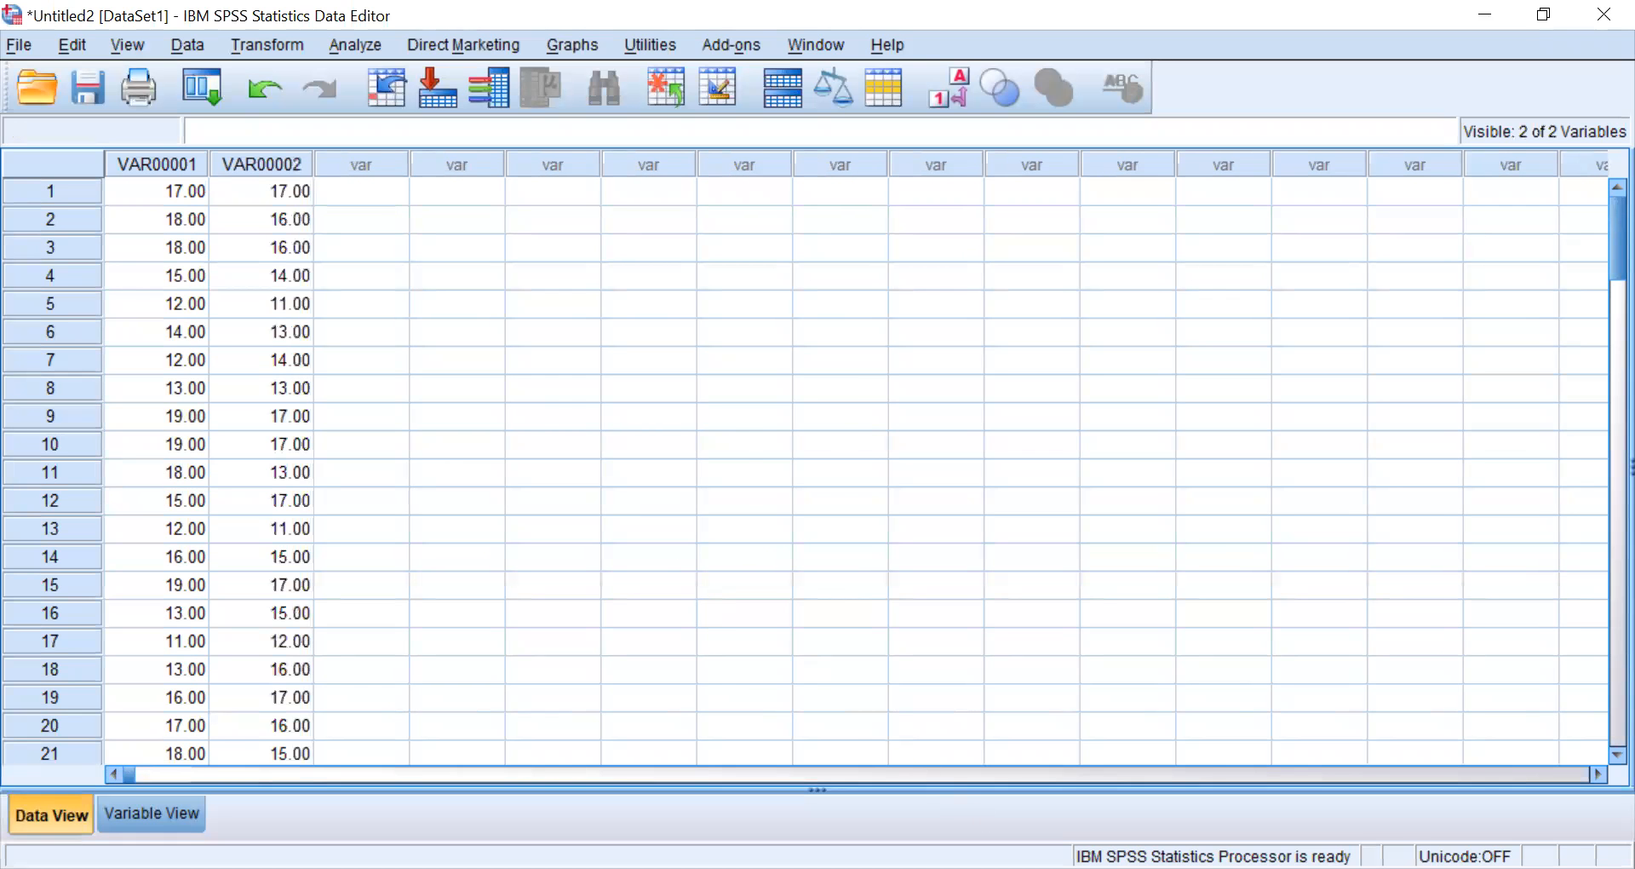
Copy the KINERJA PEGAWAI totals from U2:U100 in Excel and paste them into the third column of the SPSS dataset.
{"action": "key", "text": "alt+Tab"}
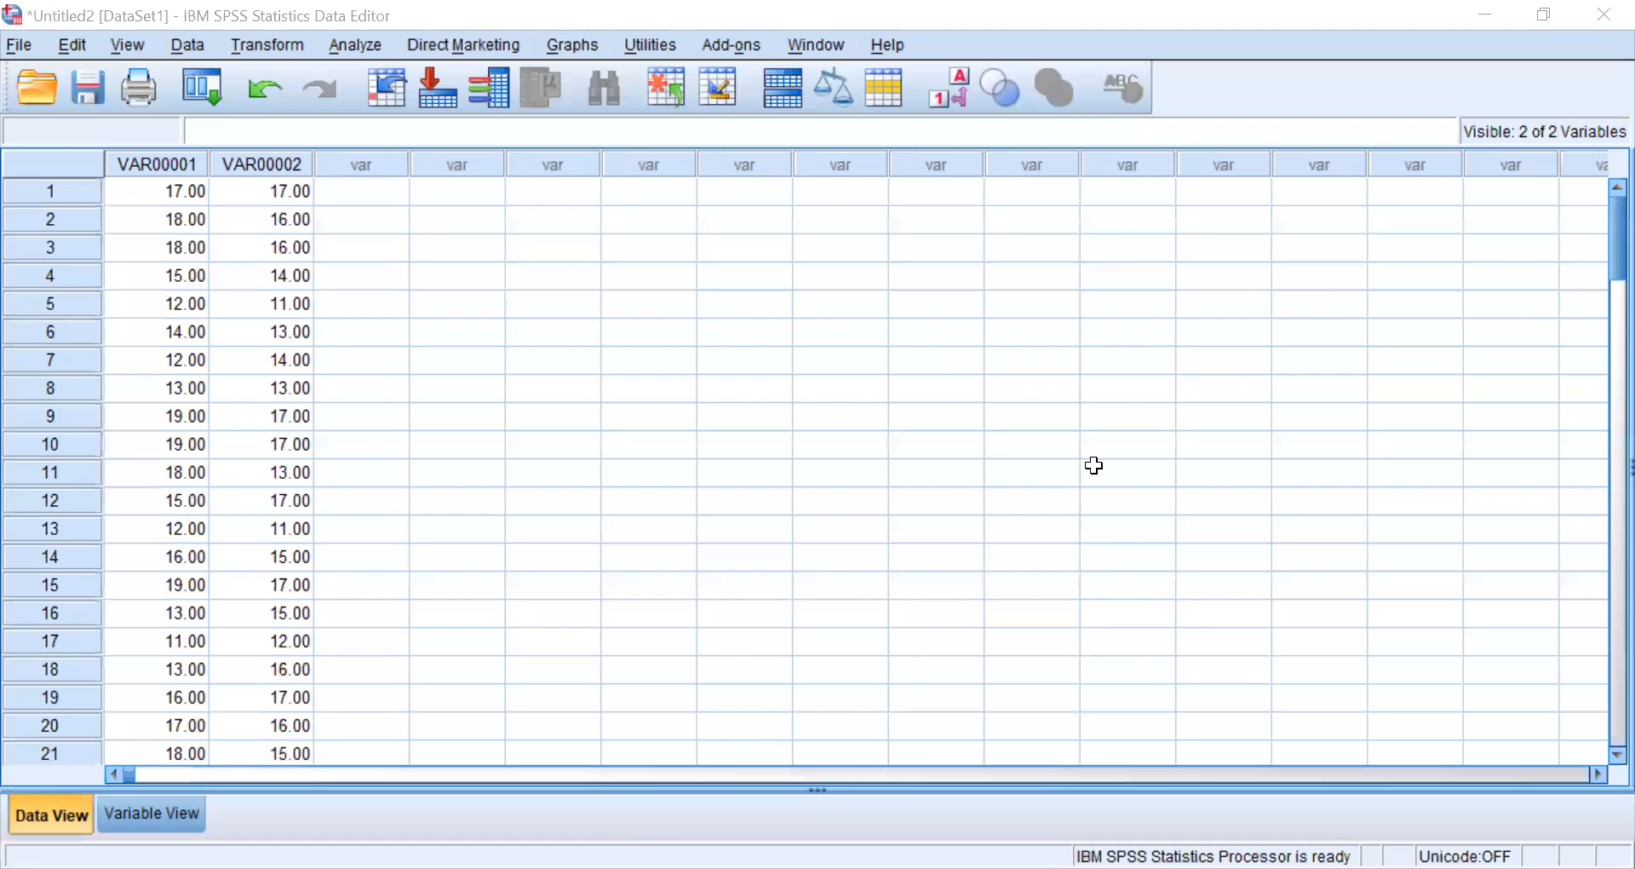
{"action": "left_click", "coordinate": [1351, 383]}
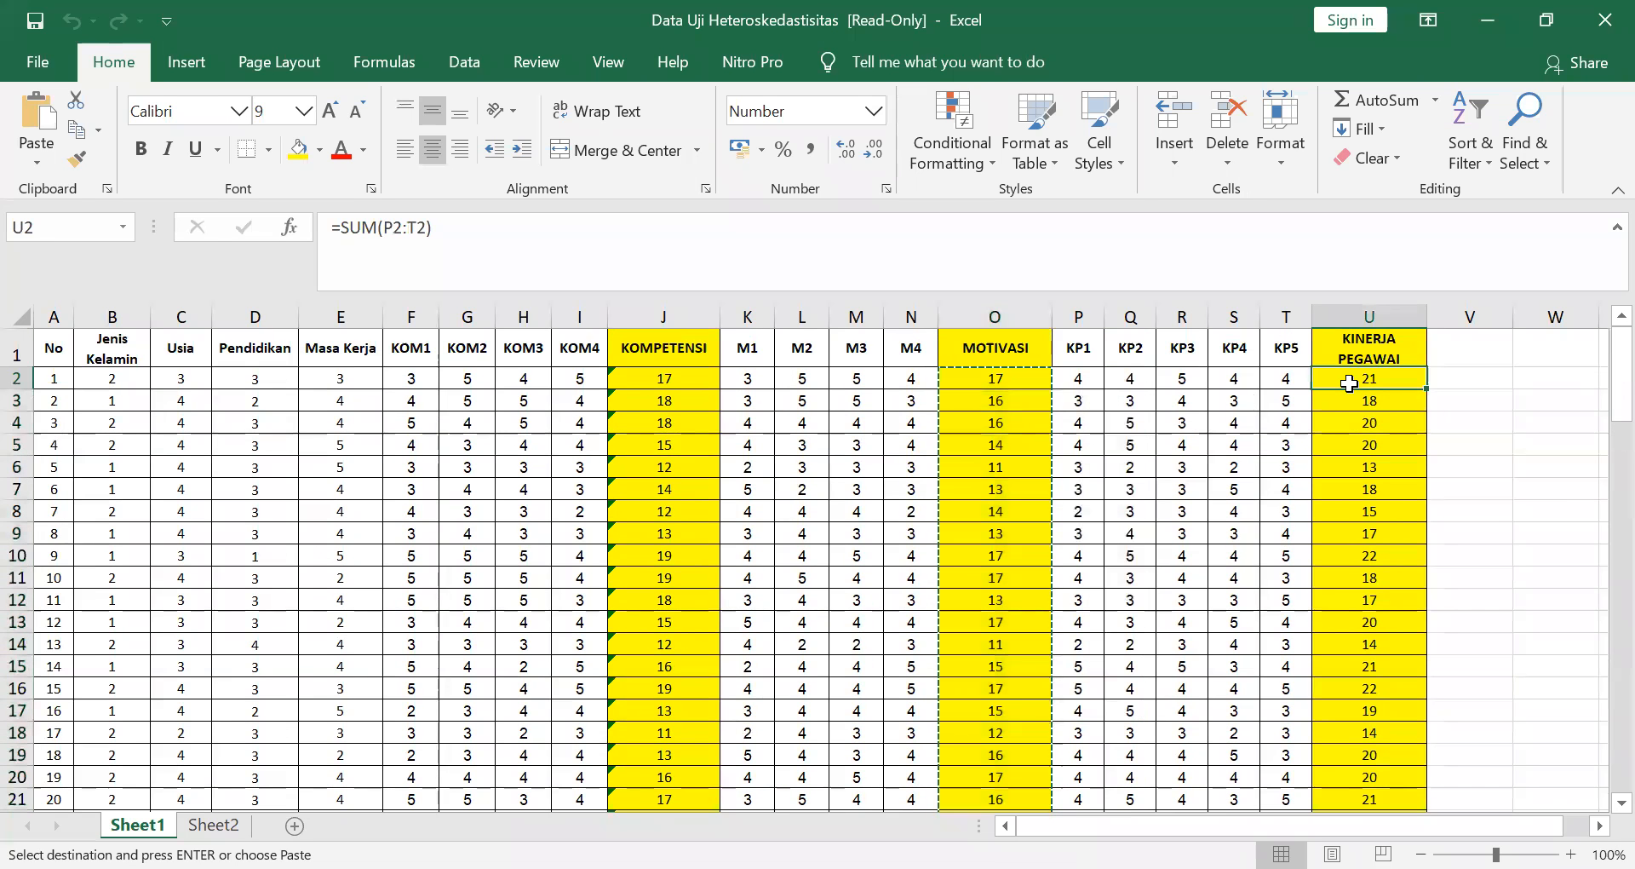
{"action": "key", "text": "ctrl+shift+Down"}
{"action": "key", "text": "ctrl+c"}
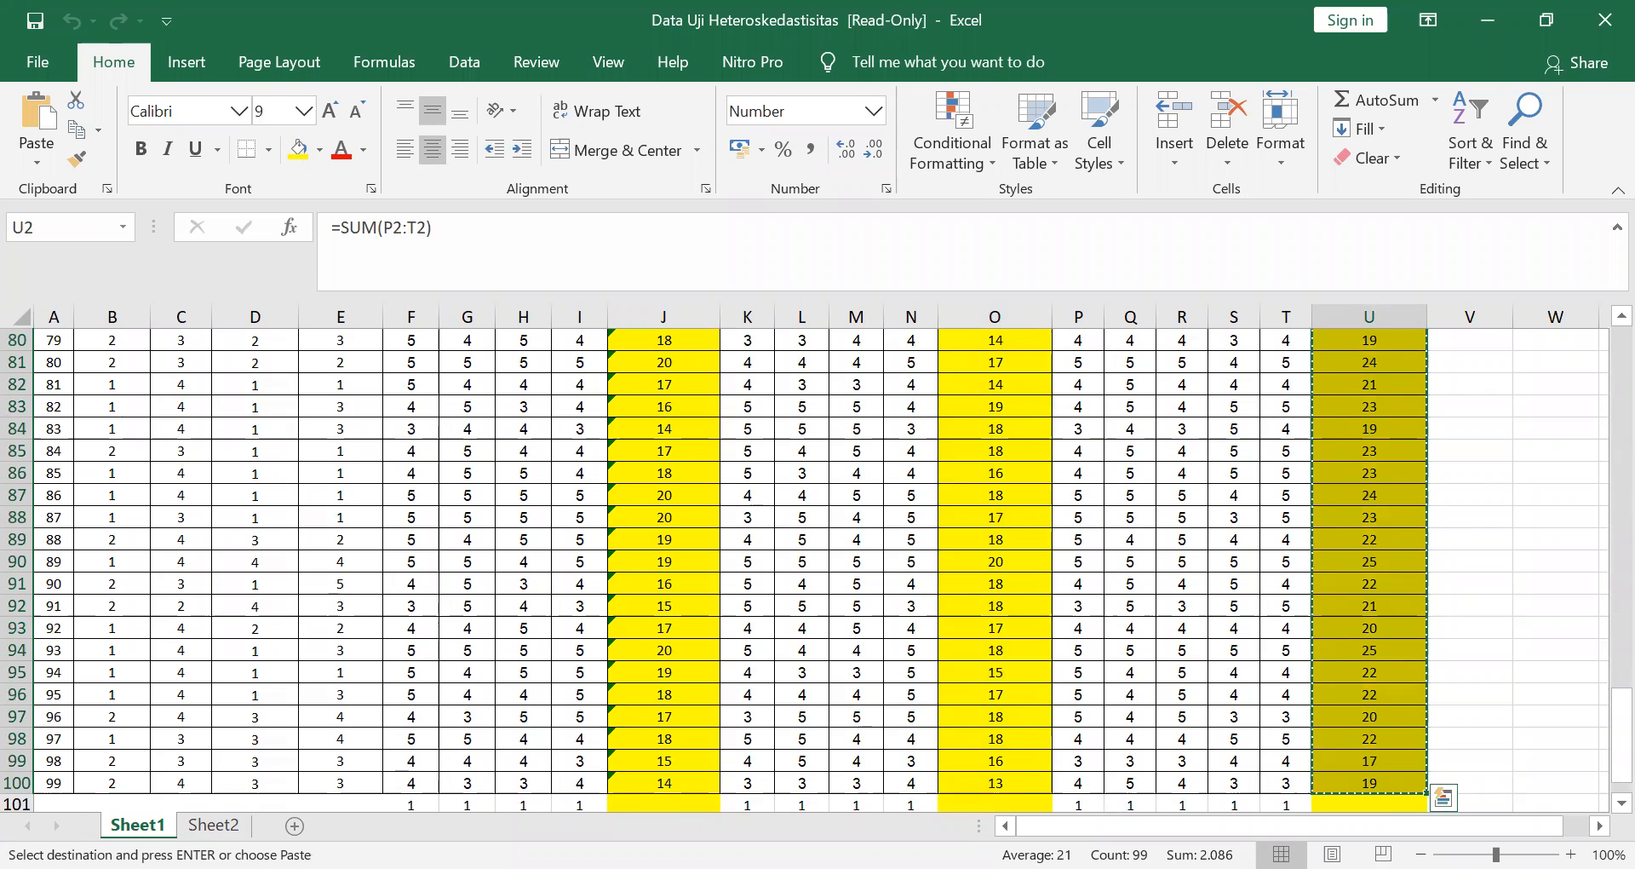
{"action": "key", "text": "alt+Tab"}
{"action": "left_click", "coordinate": [372, 190]}
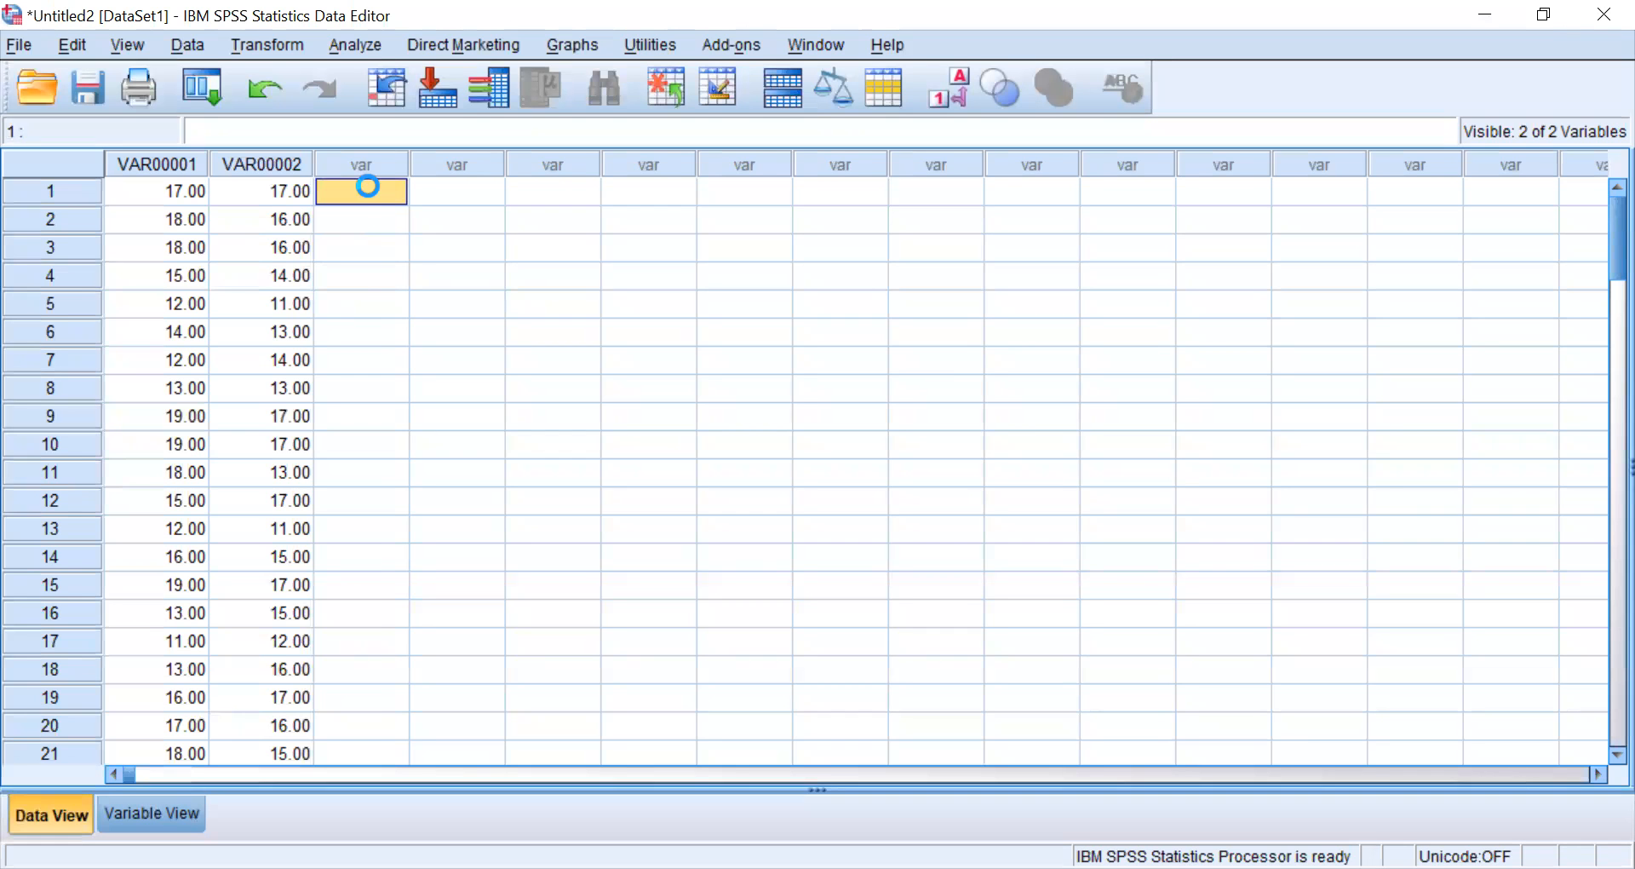
{"action": "key", "text": "ctrl+v"}
{"action": "left_click_drag", "start_coordinate": [1594, 236], "coordinate": [1580, 160]}
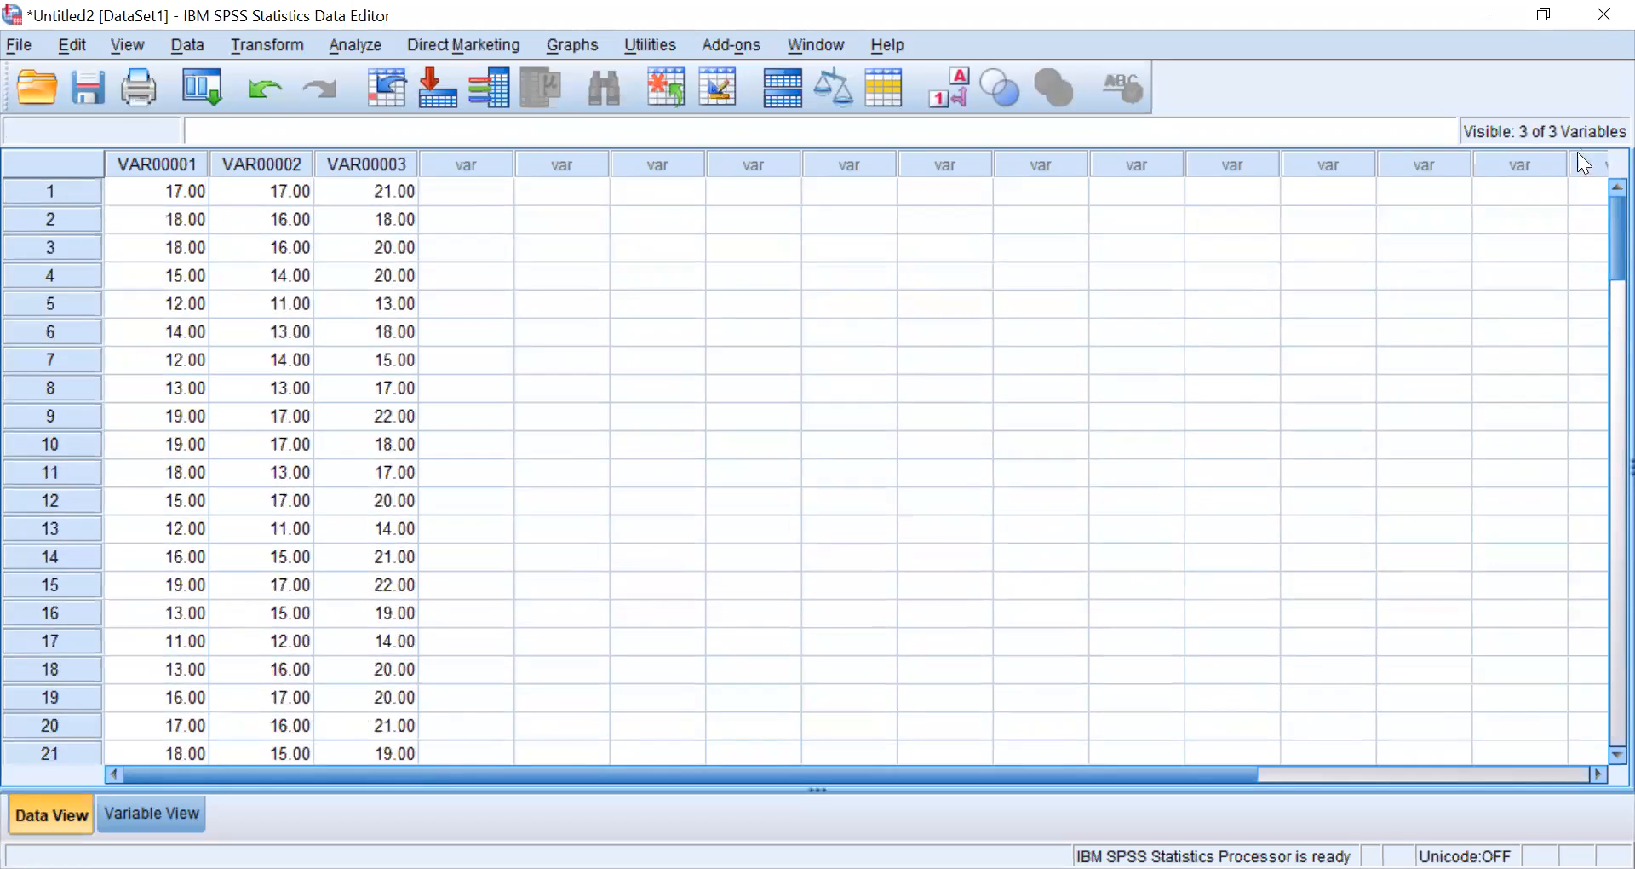
Rename the first variable as Kompetensi and the second as Motivasi in the variable definitions.
{"action": "left_click", "coordinate": [126, 811]}
{"action": "left_click", "coordinate": [162, 160]}
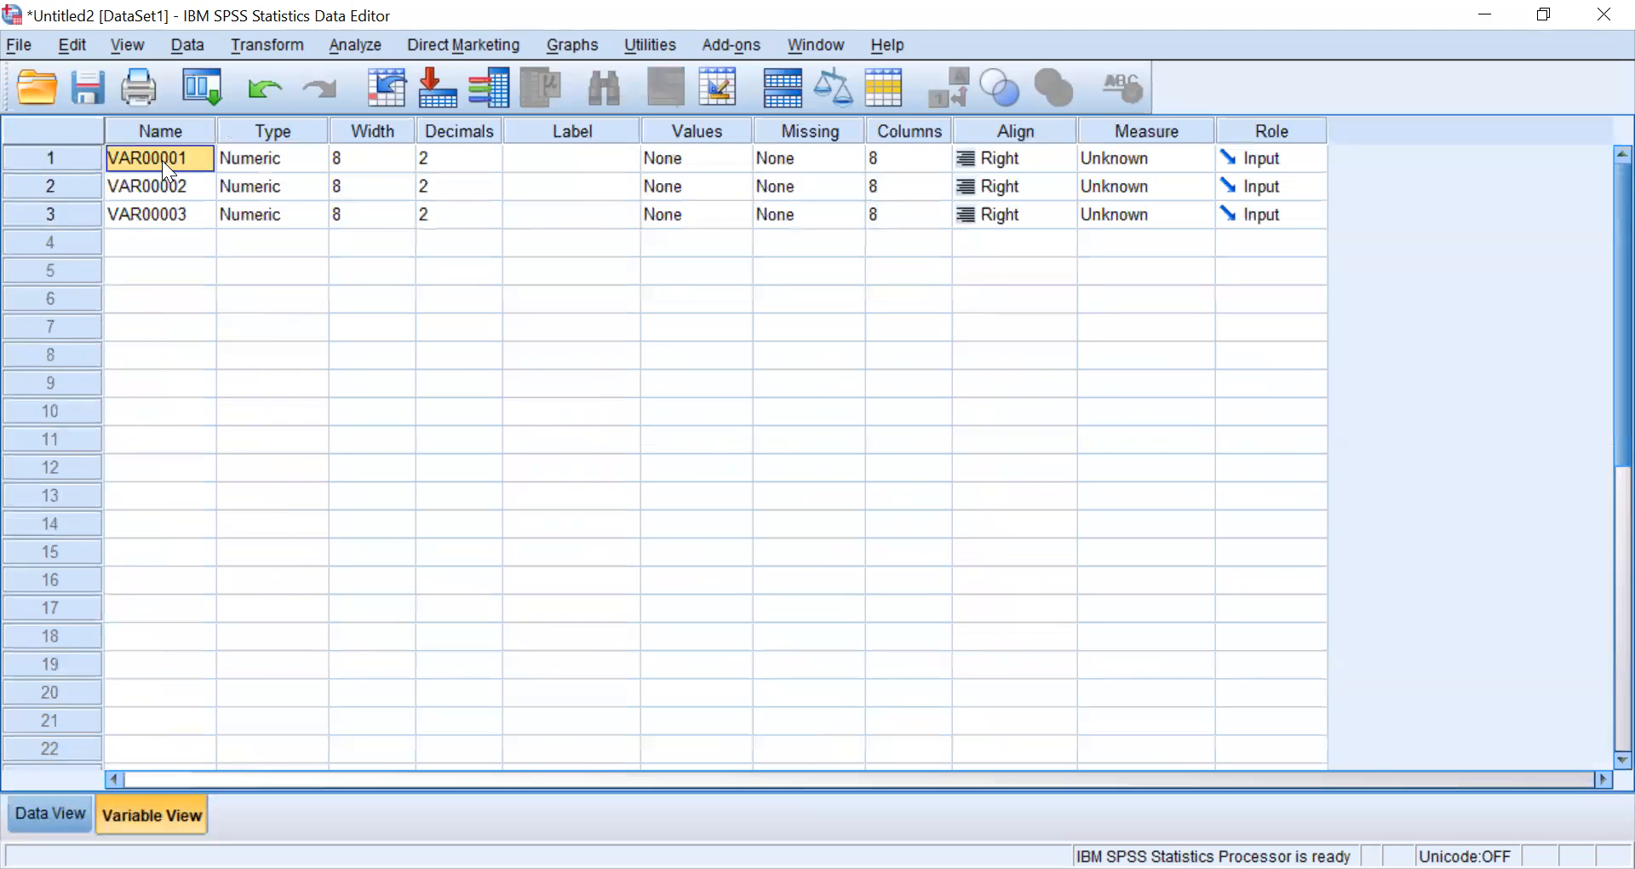
{"action": "type", "text": "KOmpetensi"}
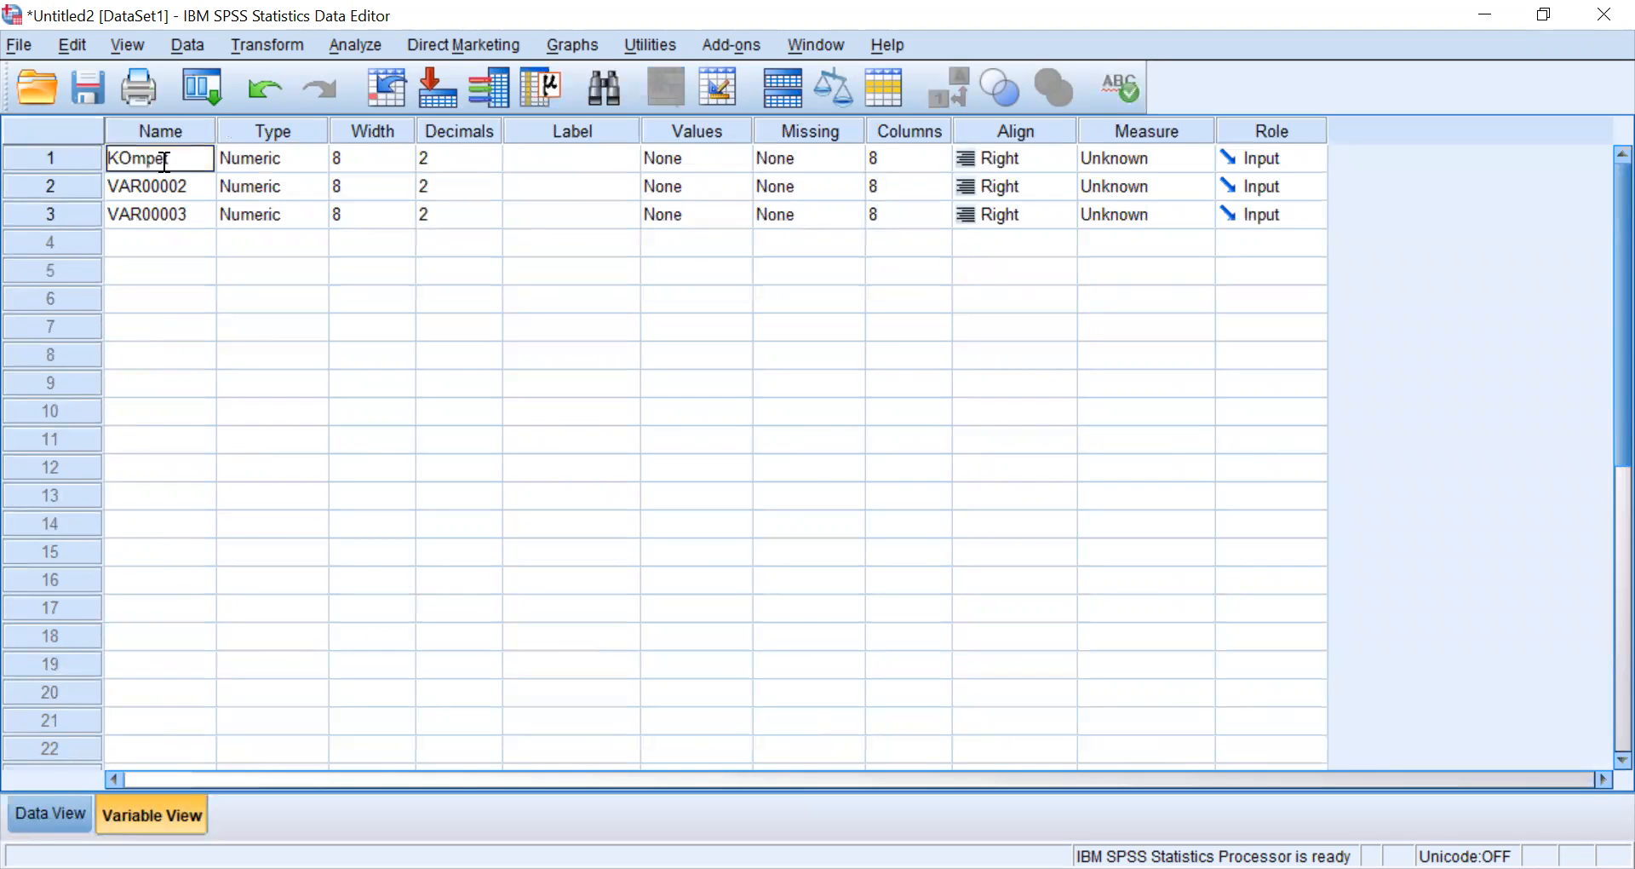
{"action": "key", "text": "BackSpace"}
{"action": "key", "text": "BackSpace"}
{"action": "key", "text": "BackSpace"}
{"action": "key", "text": "BackSpace"}
{"action": "key", "text": "BackSpace"}
{"action": "key", "text": "BackSpace"}
{"action": "key", "text": "BackSpace"}
{"action": "key", "text": "BackSpace"}
{"action": "key", "text": "BackSpace"}
{"action": "type", "text": "ompetens"}
{"action": "key", "text": "Return"}
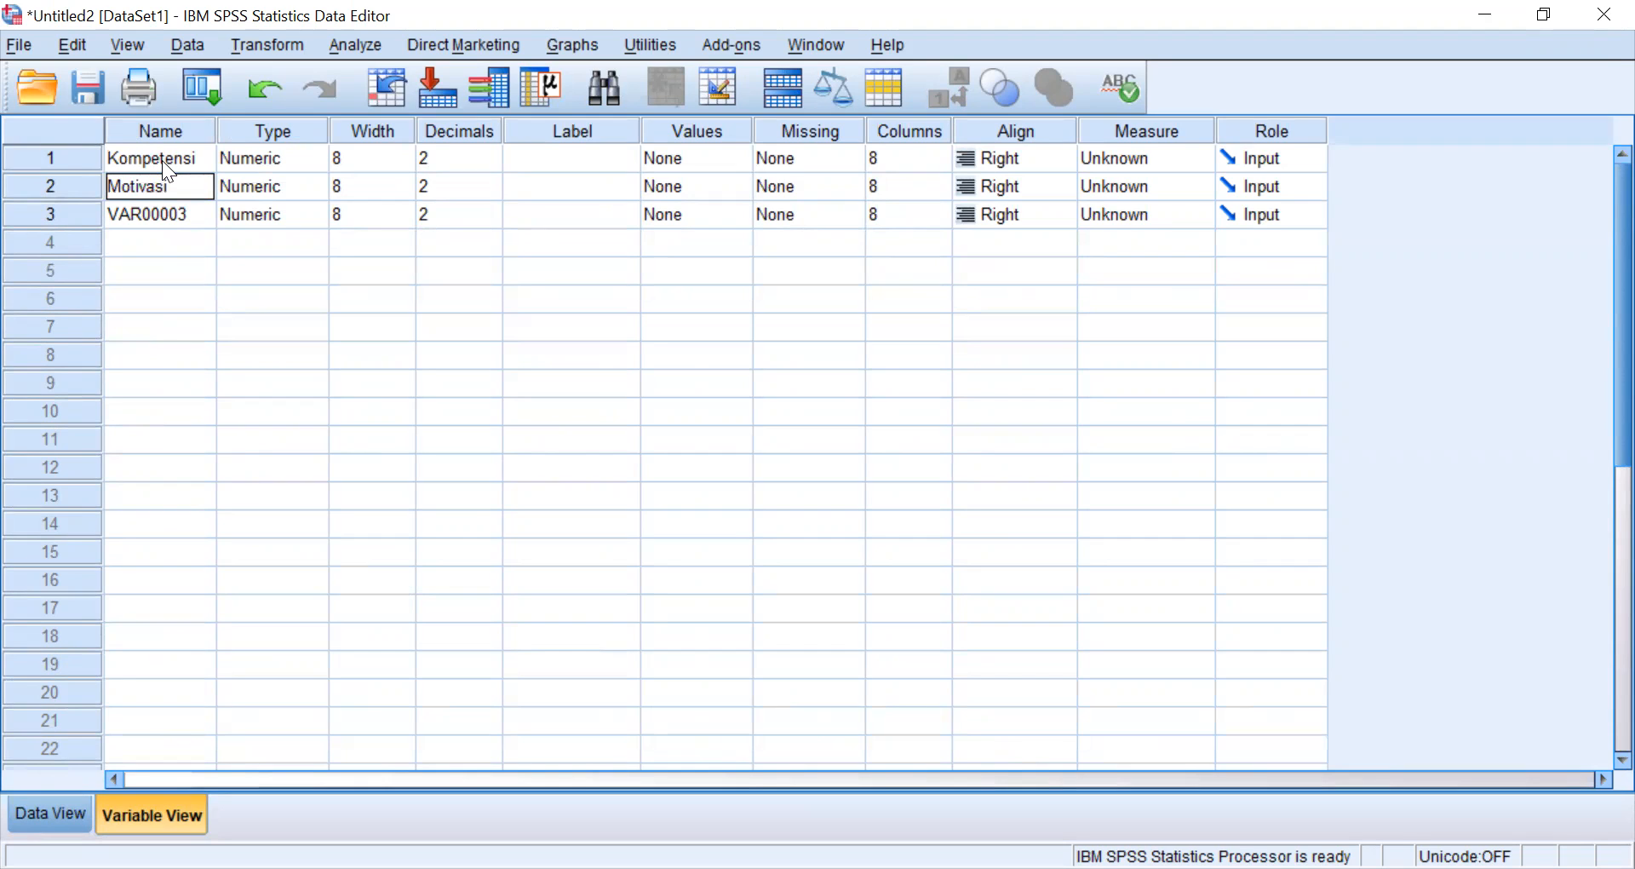
{"action": "type", "text": "i"}
{"action": "key", "text": "Return"}
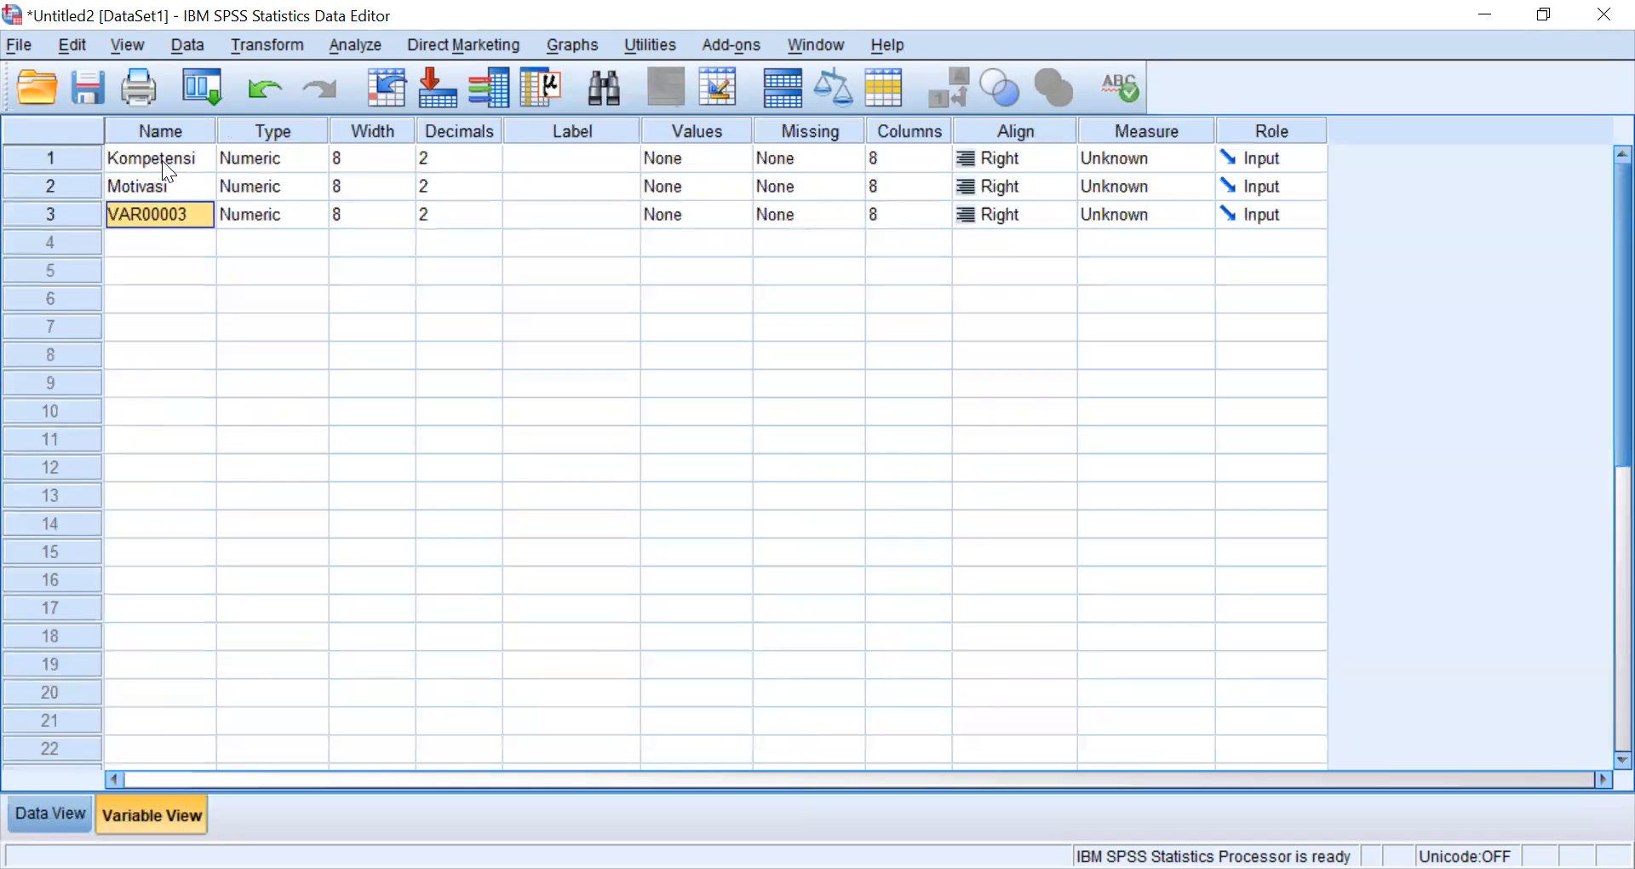
Rename the third variable as Kinerja_Pegawai.
{"action": "type", "text": "Kinejr"}
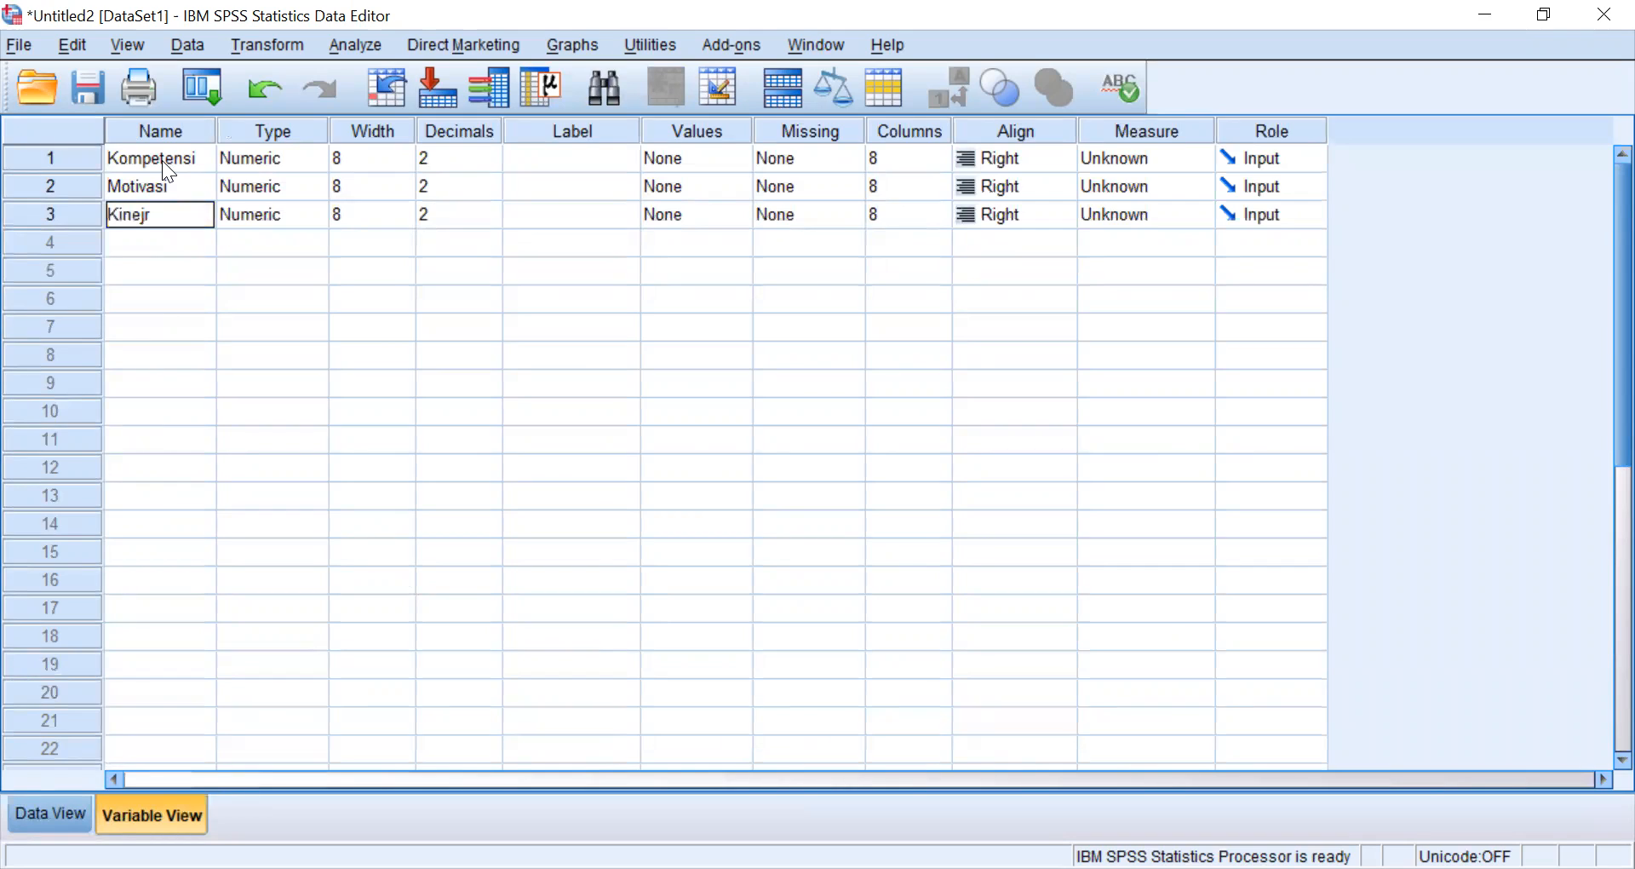
{"action": "key", "text": "BackSpace"}
{"action": "type", "text": "rja"}
{"action": "type", "text": "_Pegawai"}
{"action": "key", "text": "Return"}
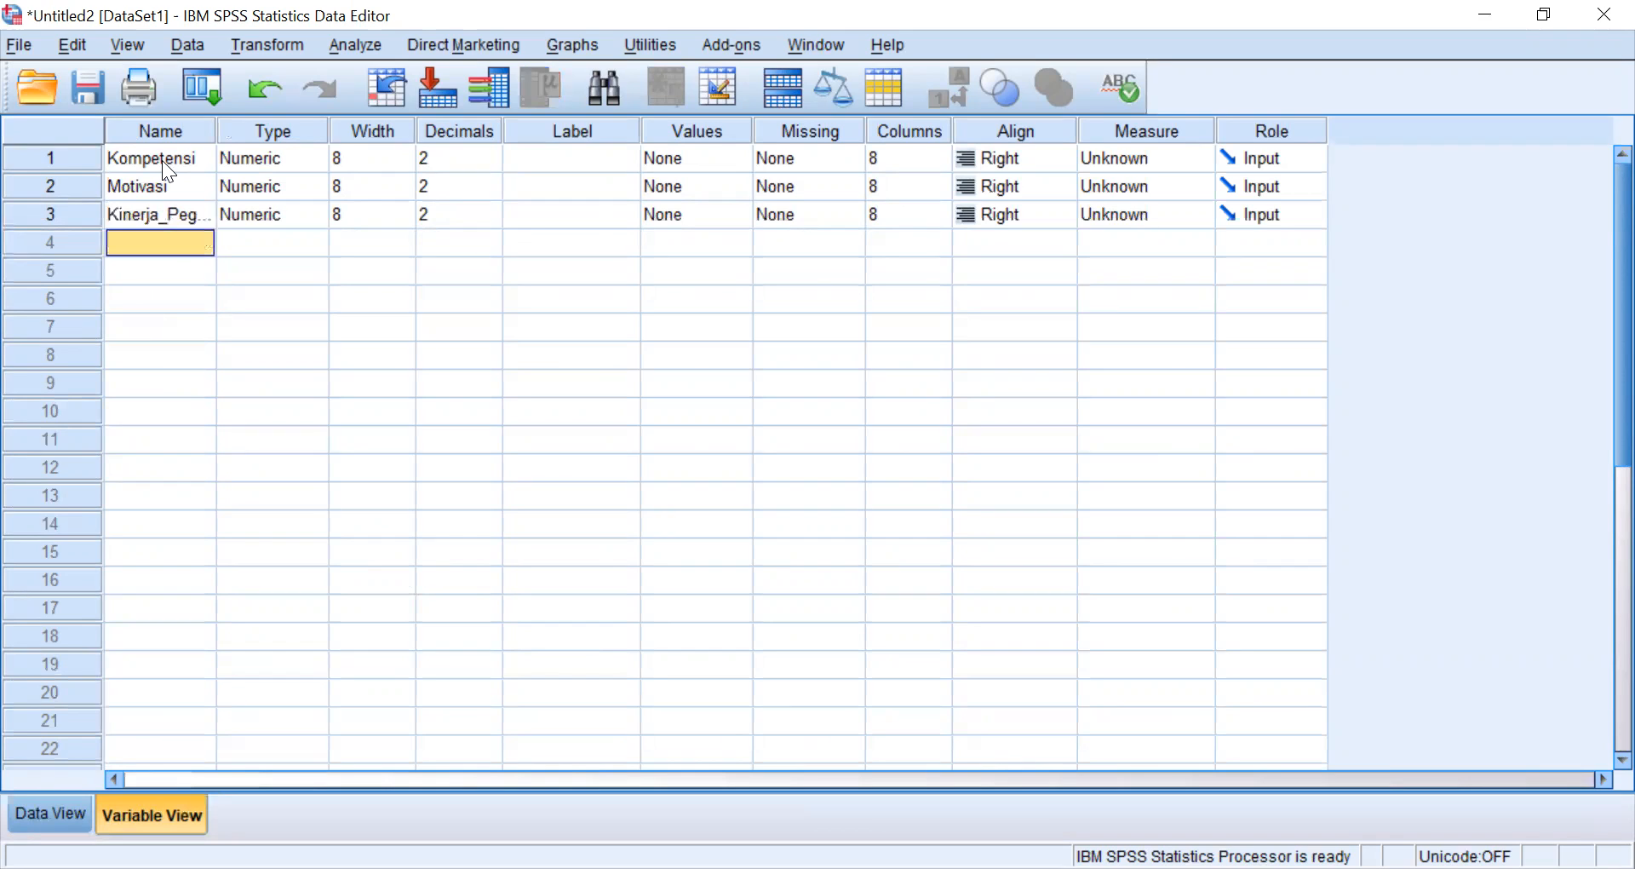
Set the decimals of Kompetensi, Motivasi and Kinerja_Pegawai to 0.
{"action": "key", "text": "Up"}
{"action": "key", "text": "Up"}
{"action": "key", "text": "Up"}
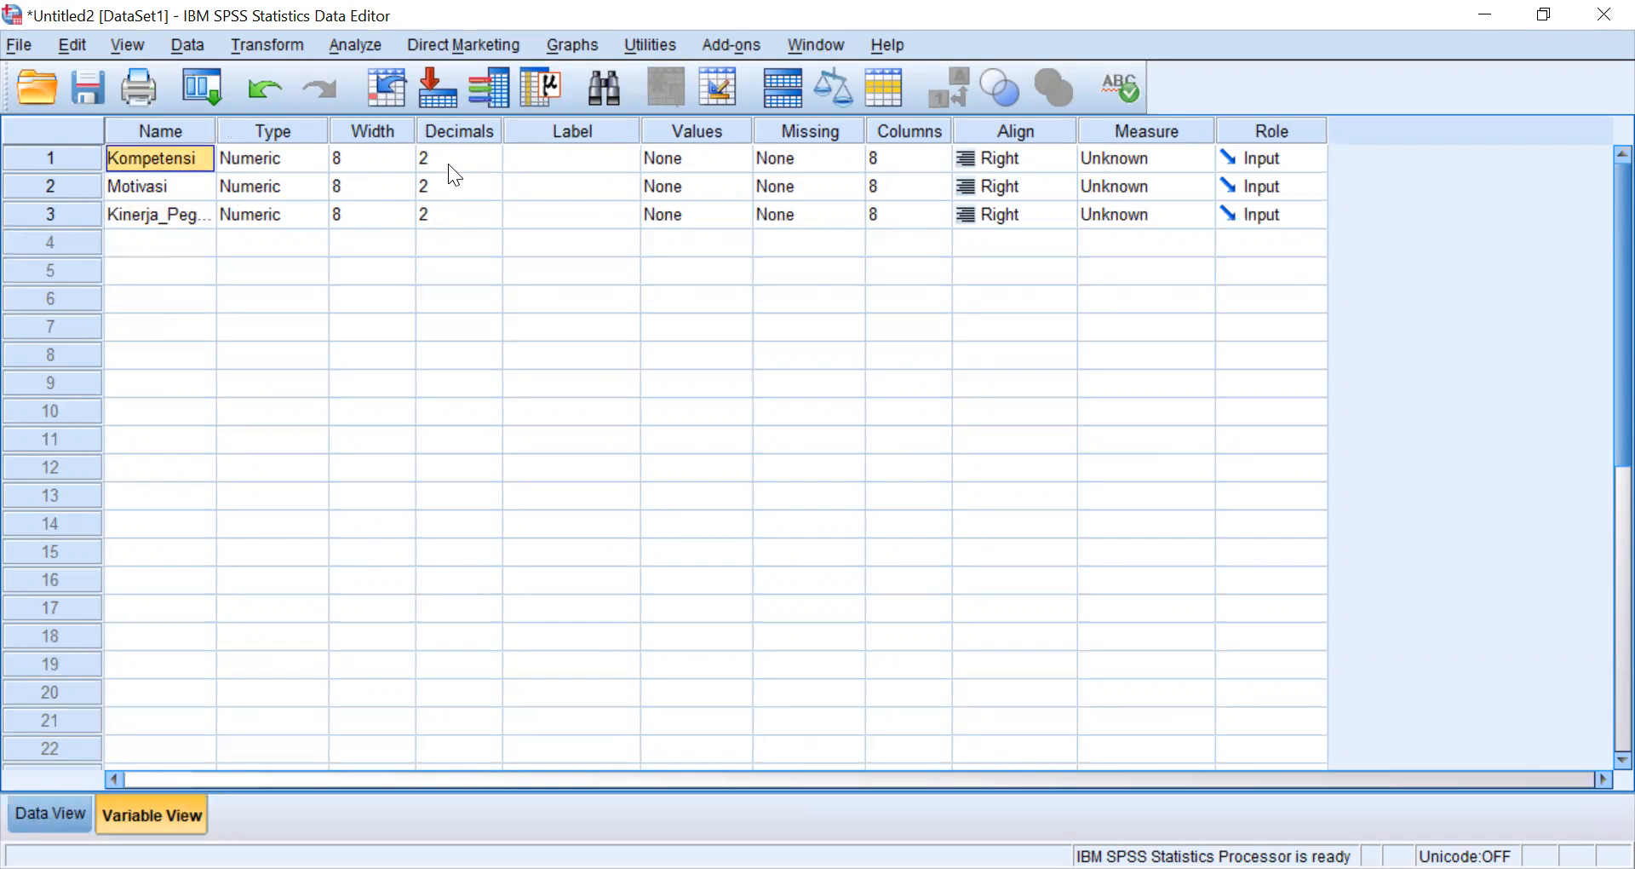
{"action": "left_click", "coordinate": [489, 165]}
{"action": "left_click", "coordinate": [490, 163]}
{"action": "left_click", "coordinate": [491, 164]}
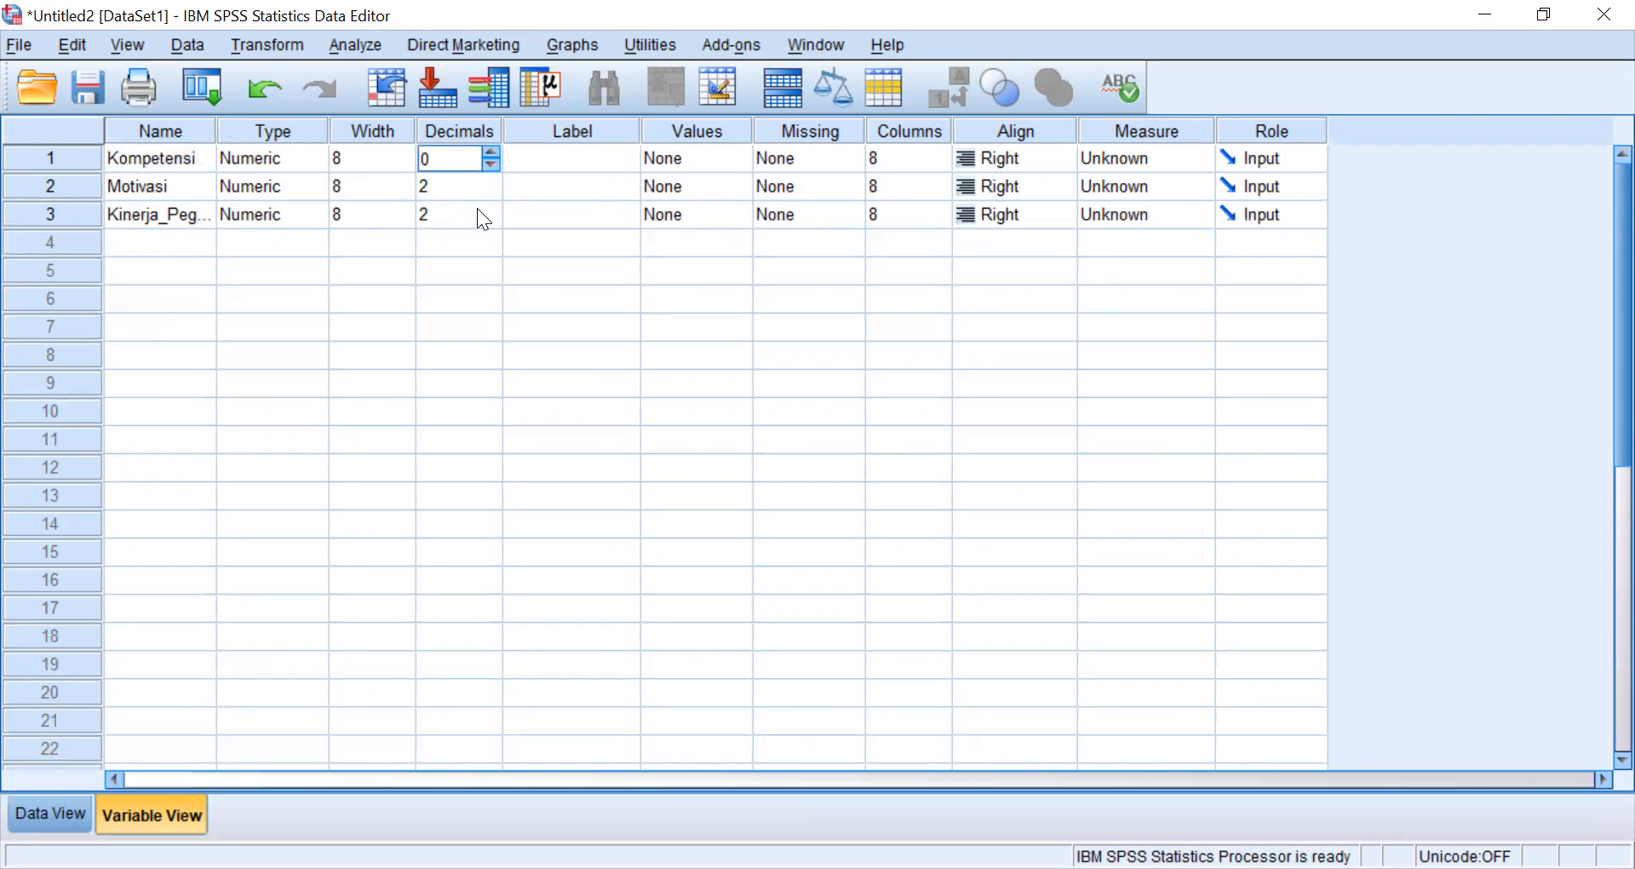
{"action": "left_click", "coordinate": [492, 195]}
{"action": "left_click", "coordinate": [491, 194]}
{"action": "left_click", "coordinate": [492, 230]}
{"action": "left_click", "coordinate": [492, 230]}
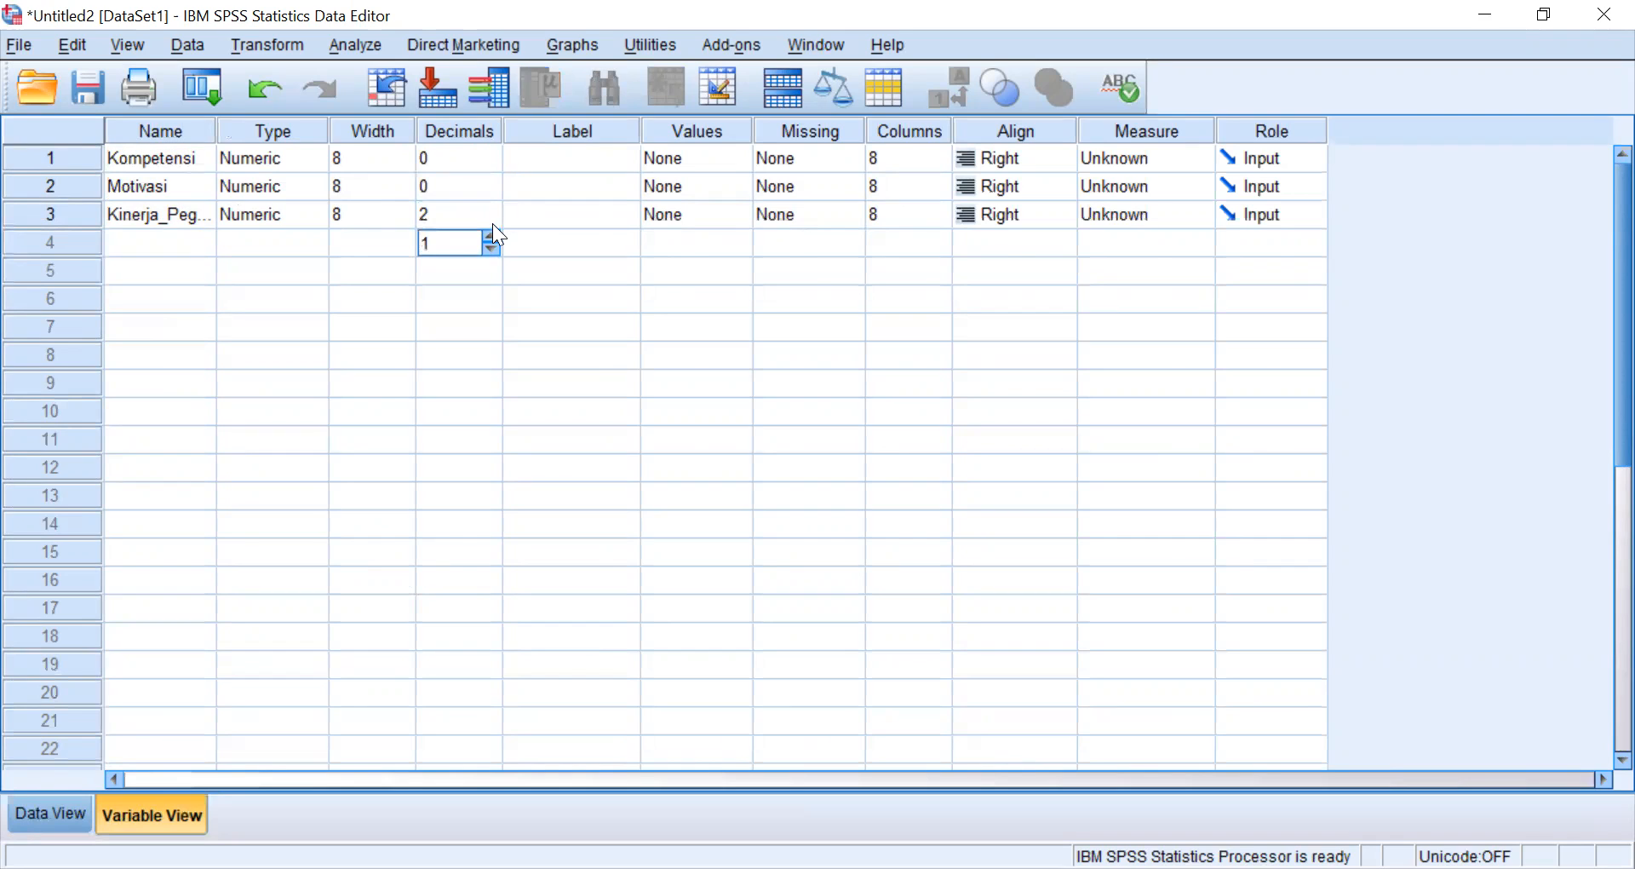
{"action": "left_click", "coordinate": [492, 221]}
{"action": "left_click", "coordinate": [491, 221]}
{"action": "left_click", "coordinate": [489, 235]}
{"action": "left_click", "coordinate": [490, 236]}
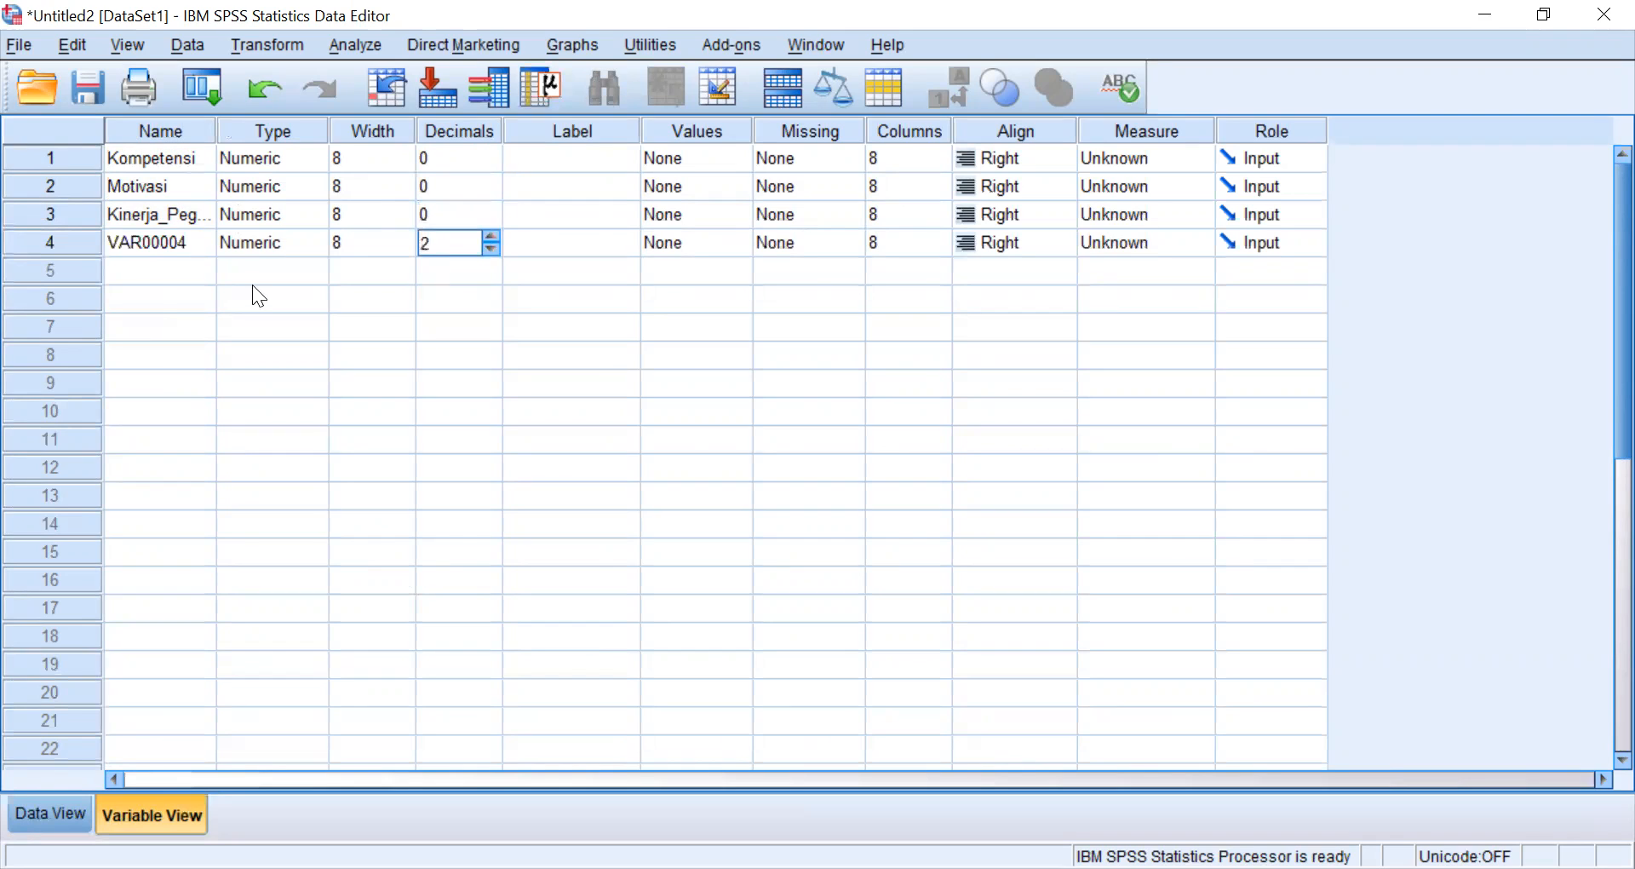
Delete the stray fourth variable from the variable definitions.
{"action": "left_click", "coordinate": [75, 241]}
{"action": "right_click", "coordinate": [75, 241]}
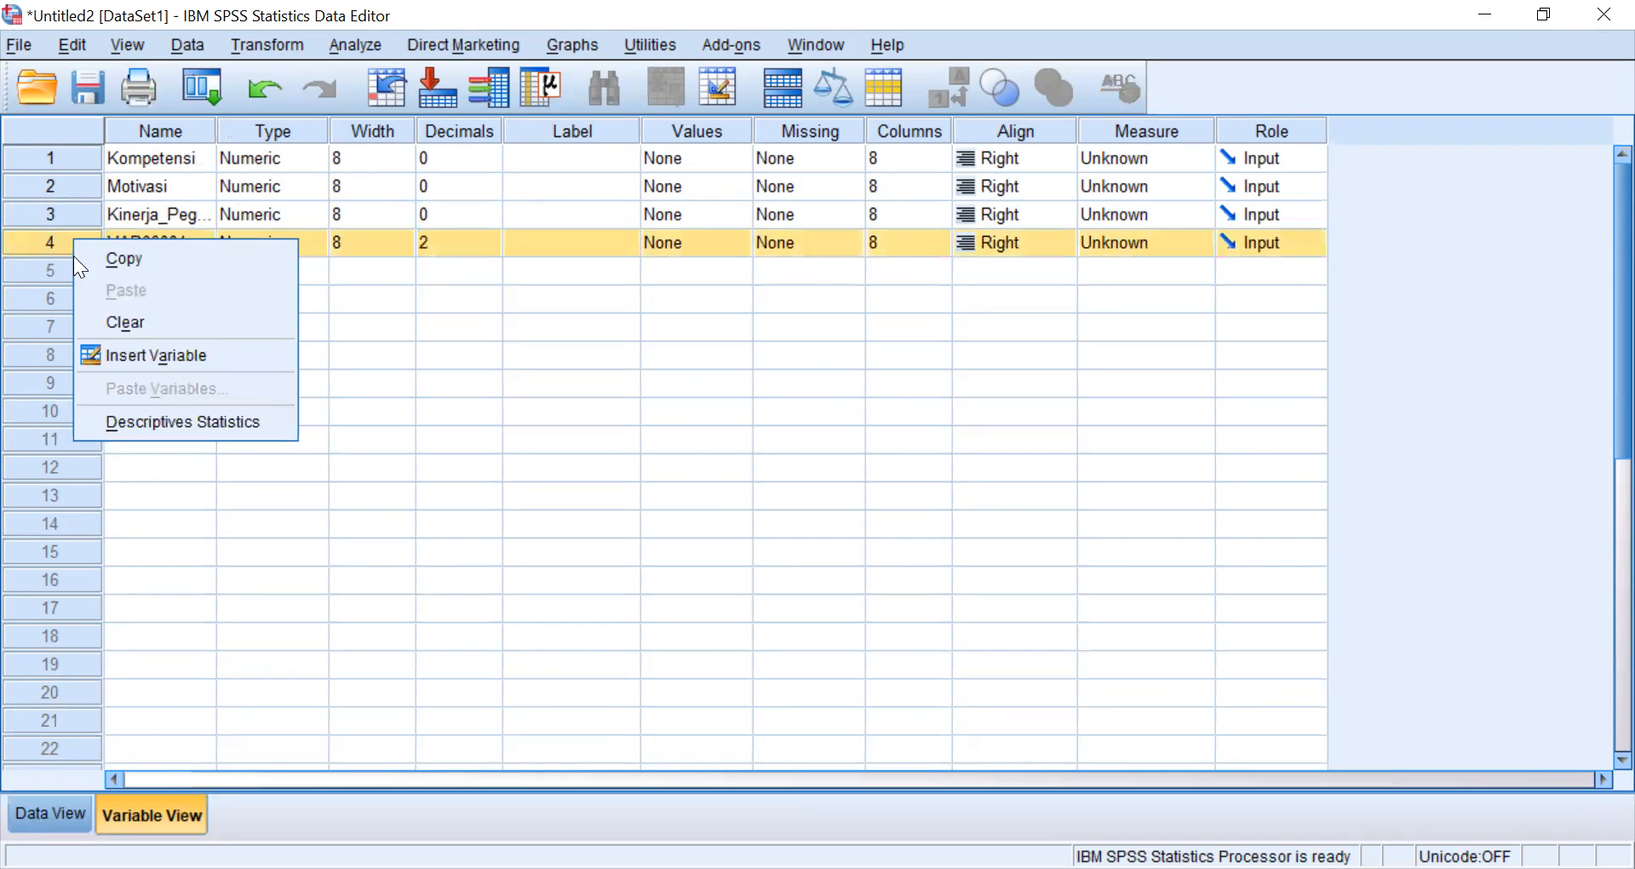
{"action": "left_click", "coordinate": [89, 321]}
Copy the three variable names into the matching label cells.
{"action": "left_click", "coordinate": [172, 158]}
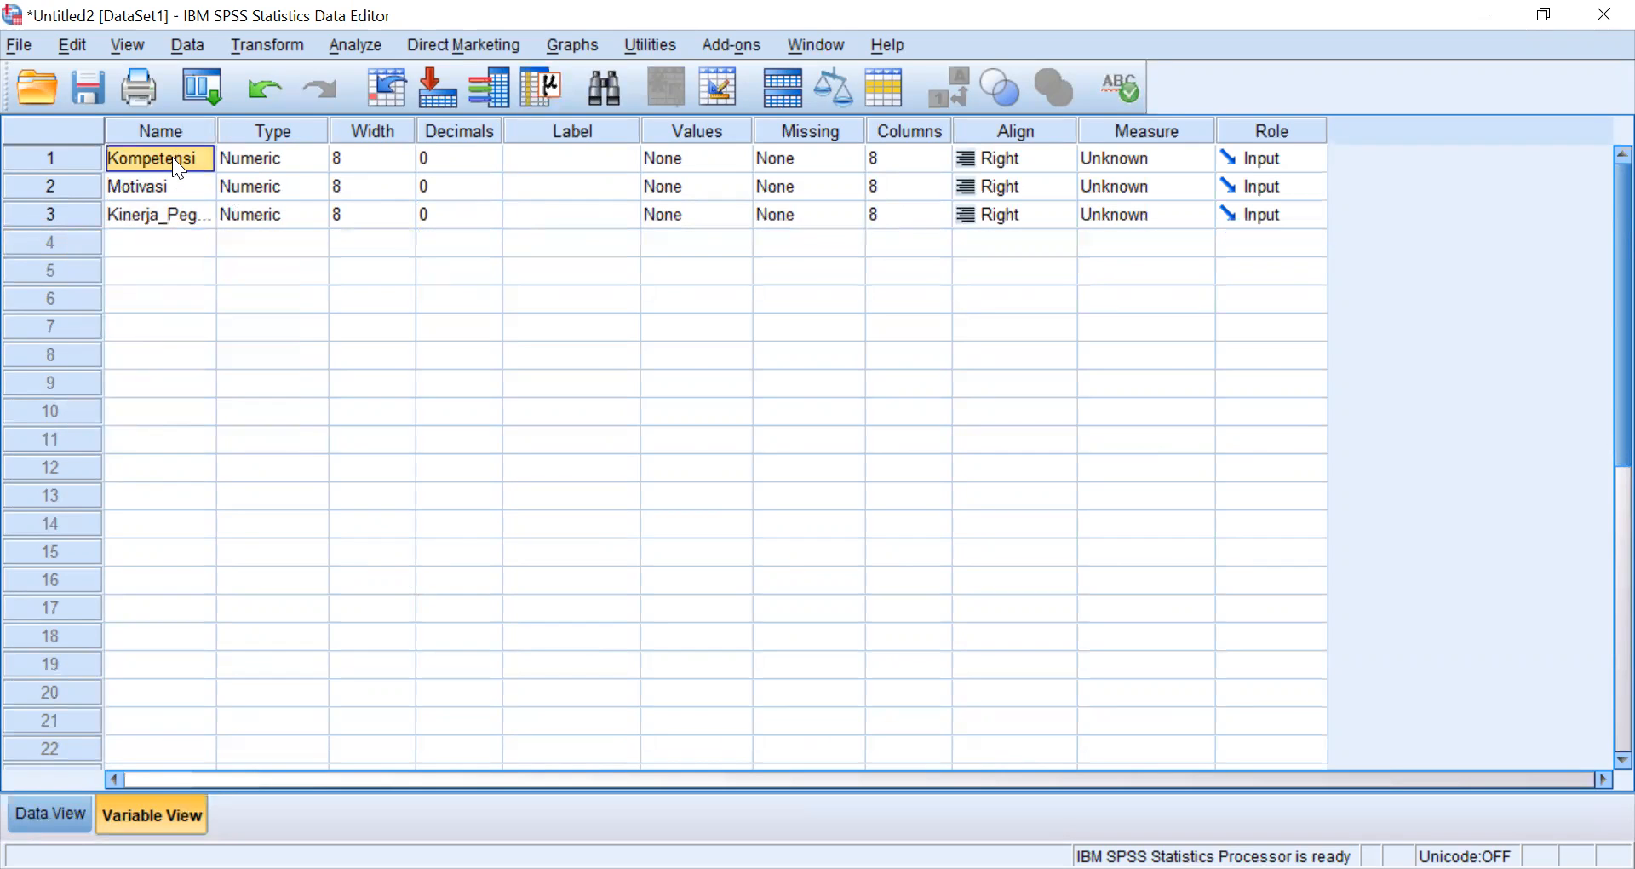
{"action": "key", "text": "shift+Down"}
{"action": "key", "text": "shift+Down"}
{"action": "left_click_drag", "start_coordinate": [527, 158], "coordinate": [552, 204]}
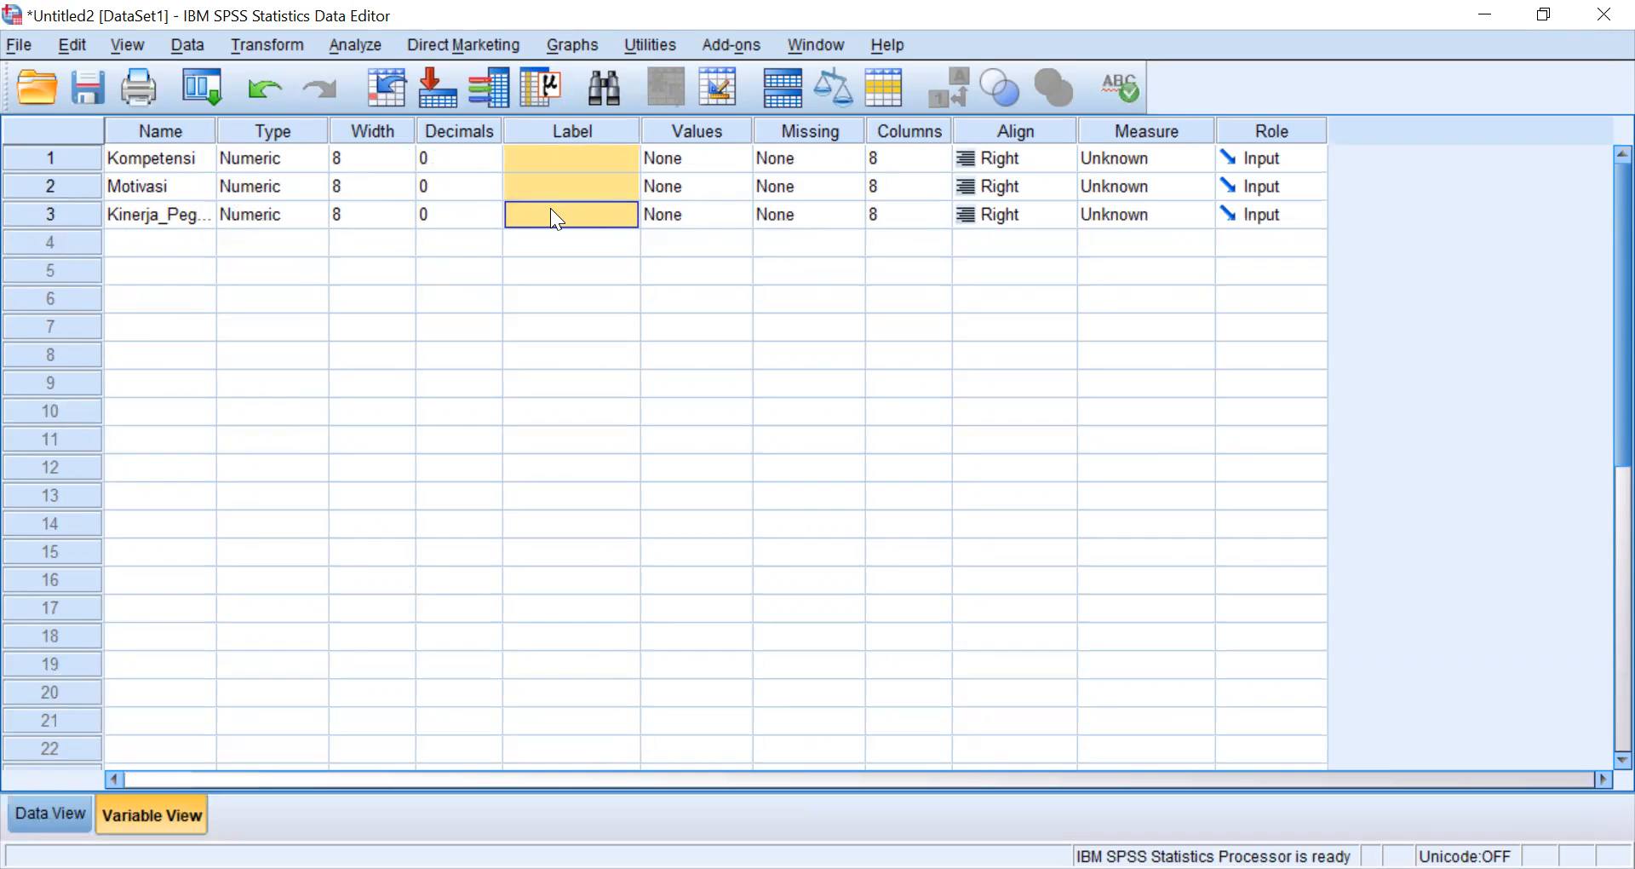
{"action": "key", "text": "ctrl+v"}
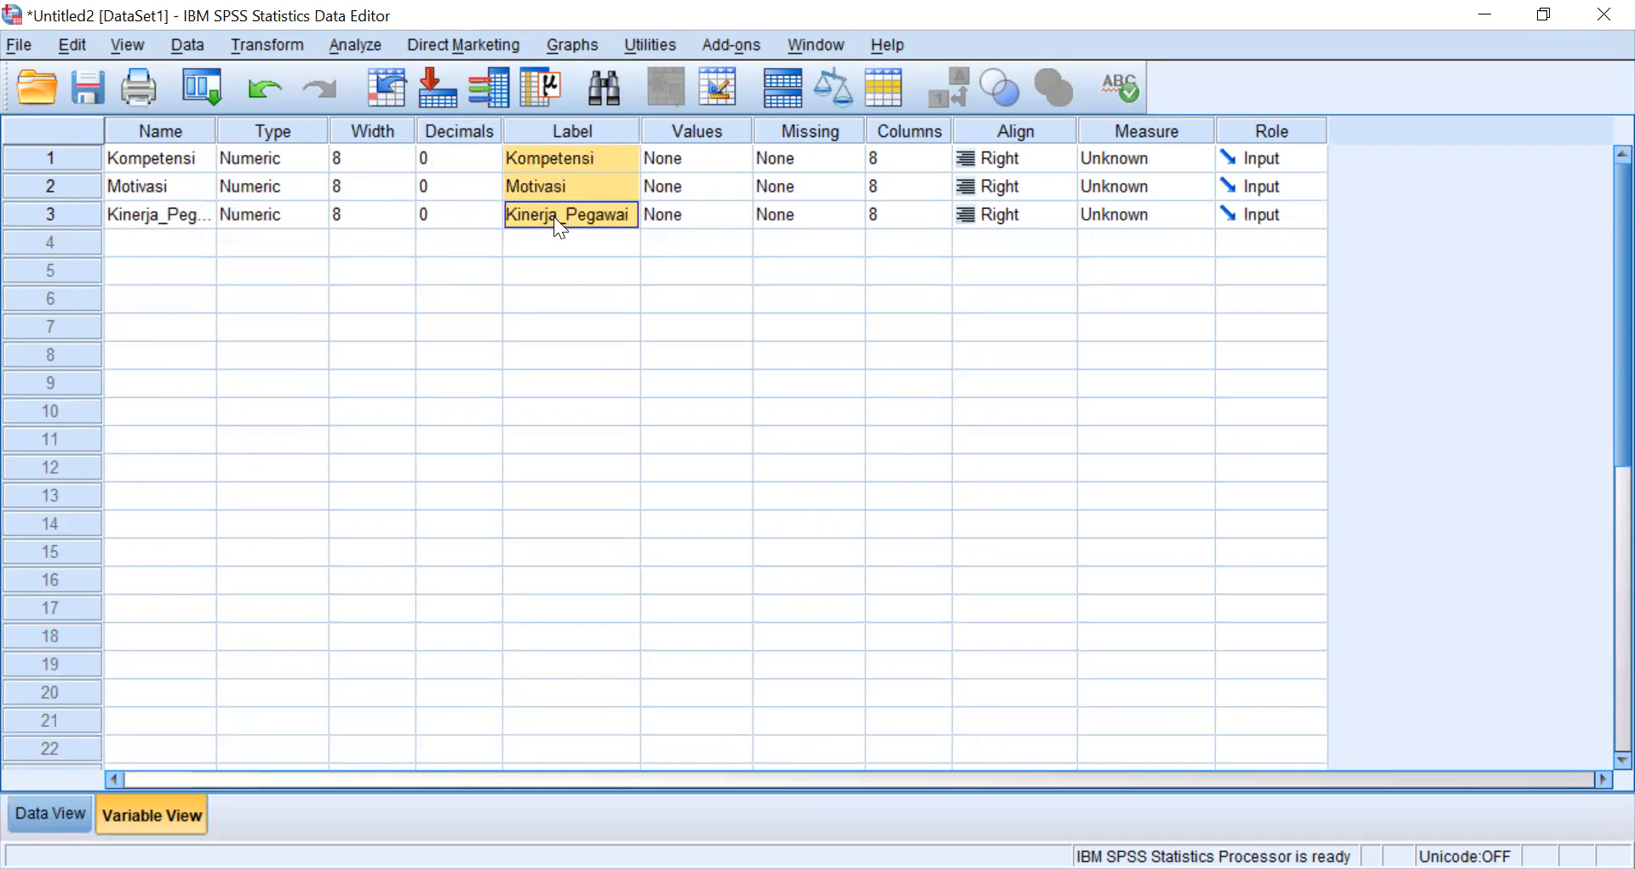
Return to the data values and review the Kompetensi, Motivasi and Kinerja_Pegawai columns.
{"action": "left_click", "coordinate": [61, 805]}
{"action": "left_click_drag", "start_coordinate": [169, 170], "coordinate": [553, 180]}
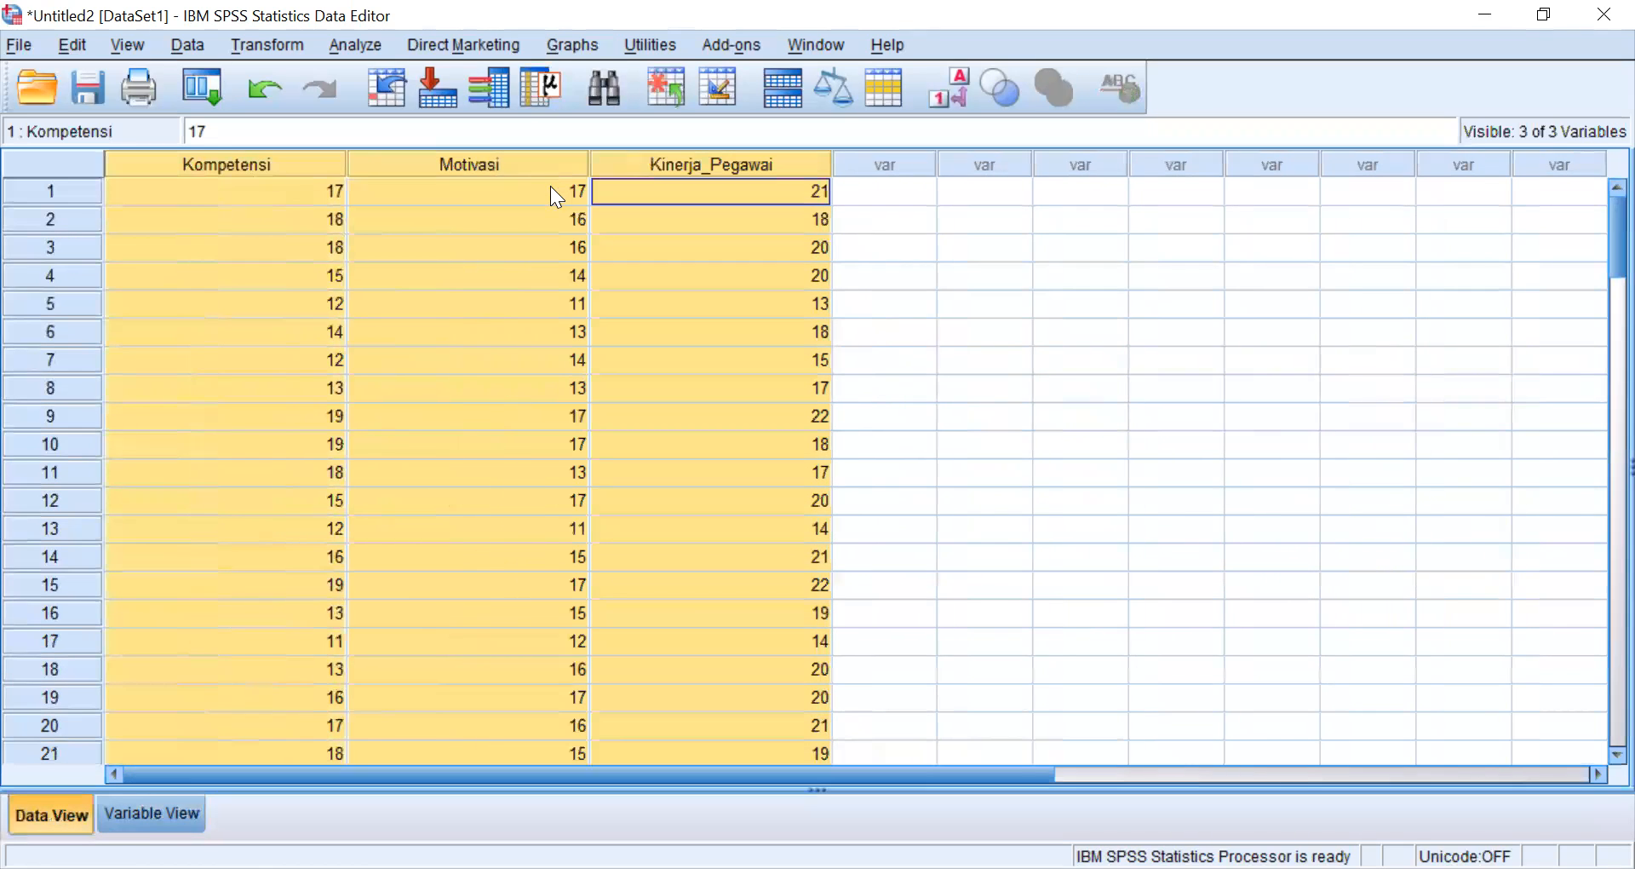
{"action": "left_click", "coordinate": [697, 280]}
{"action": "left_click", "coordinate": [661, 194]}
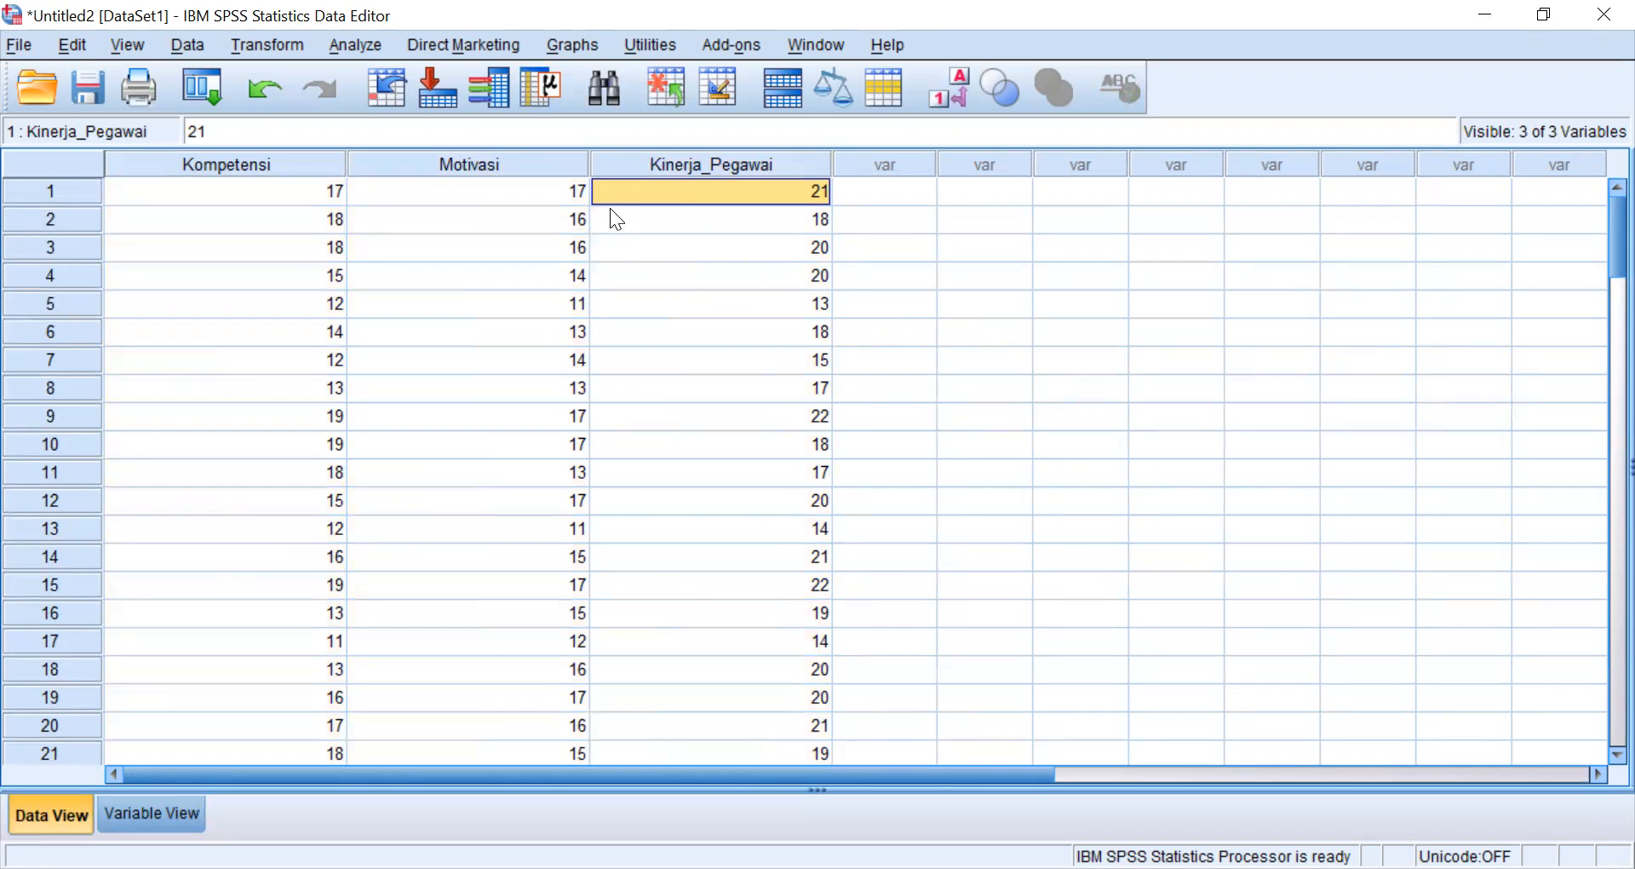
Start a linear regression analysis with Kinerja_Pegawai as the dependent variable.
{"action": "left_click", "coordinate": [359, 42]}
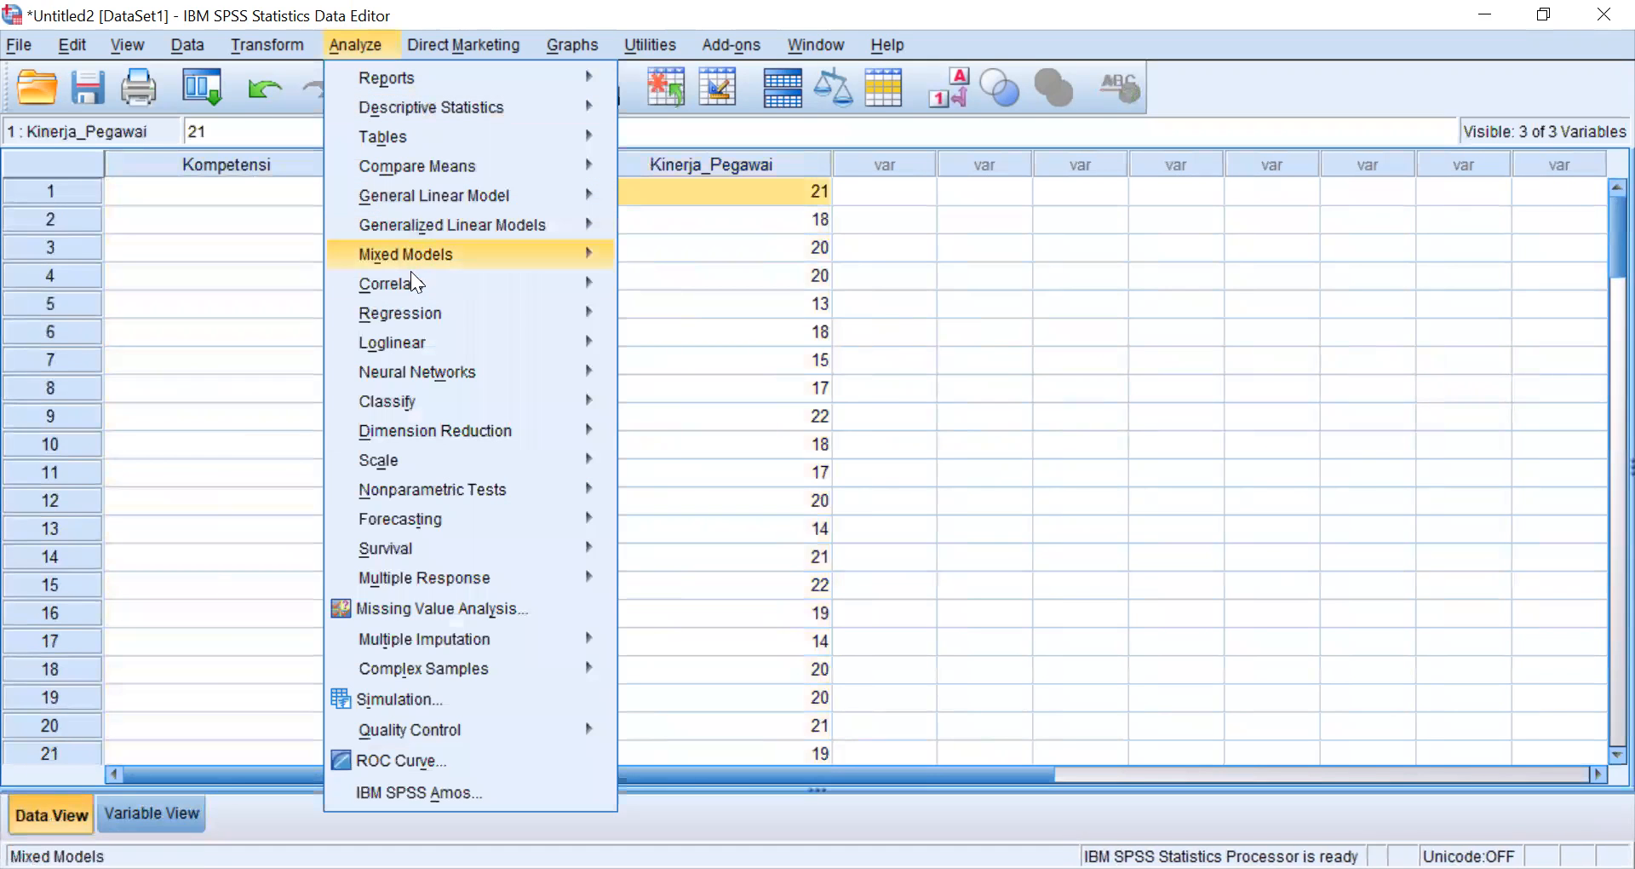
{"action": "mouse_move", "coordinate": [412, 308]}
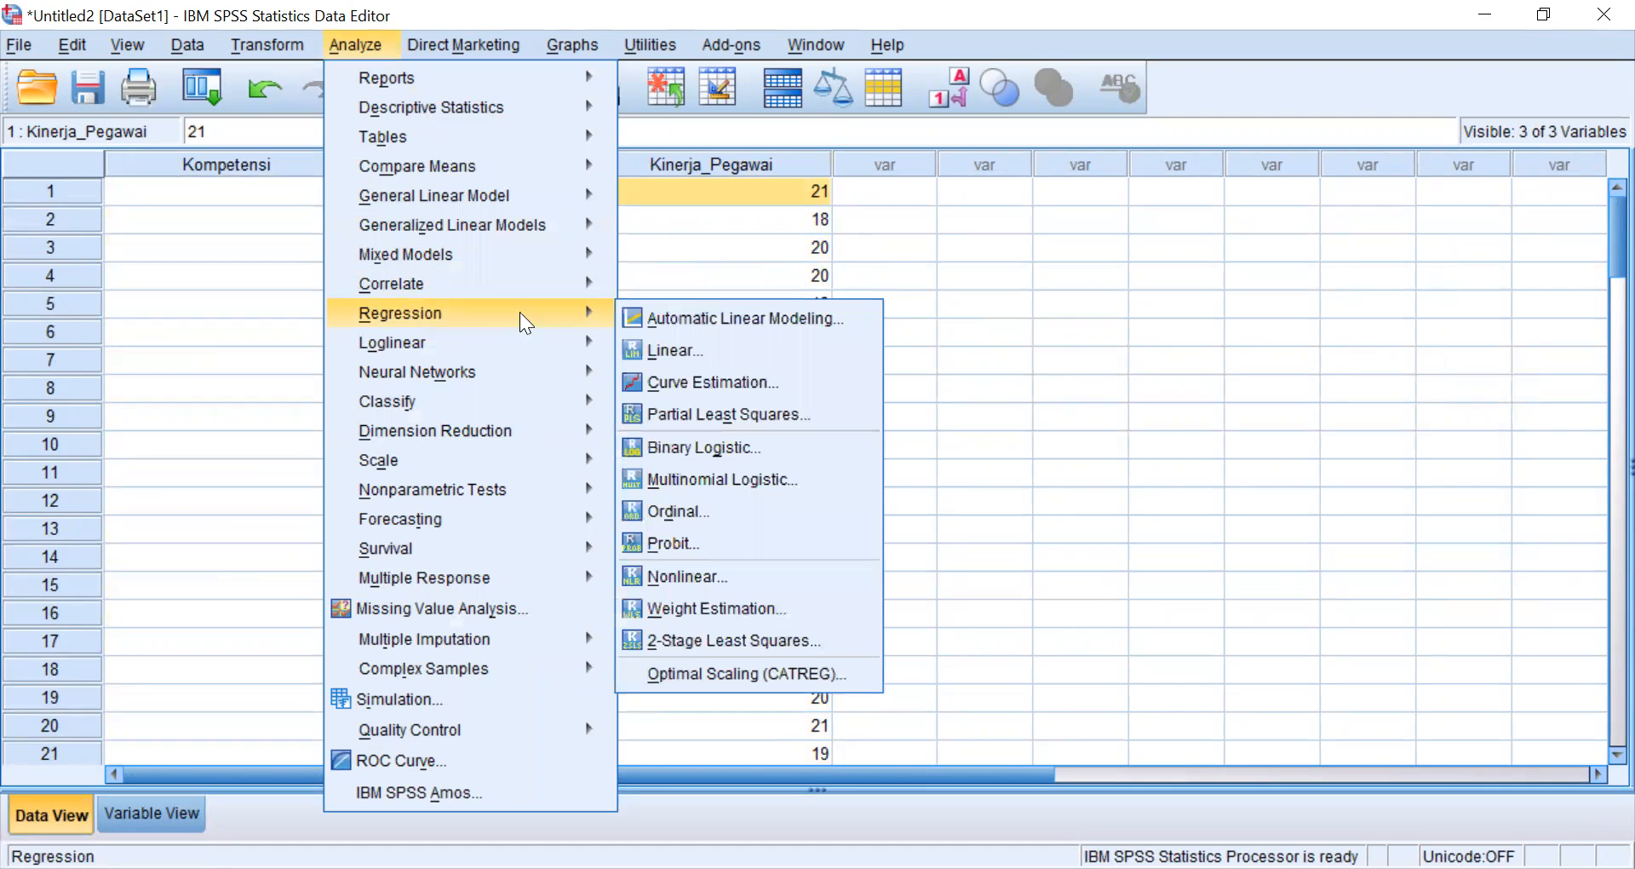
{"action": "left_click", "coordinate": [704, 348]}
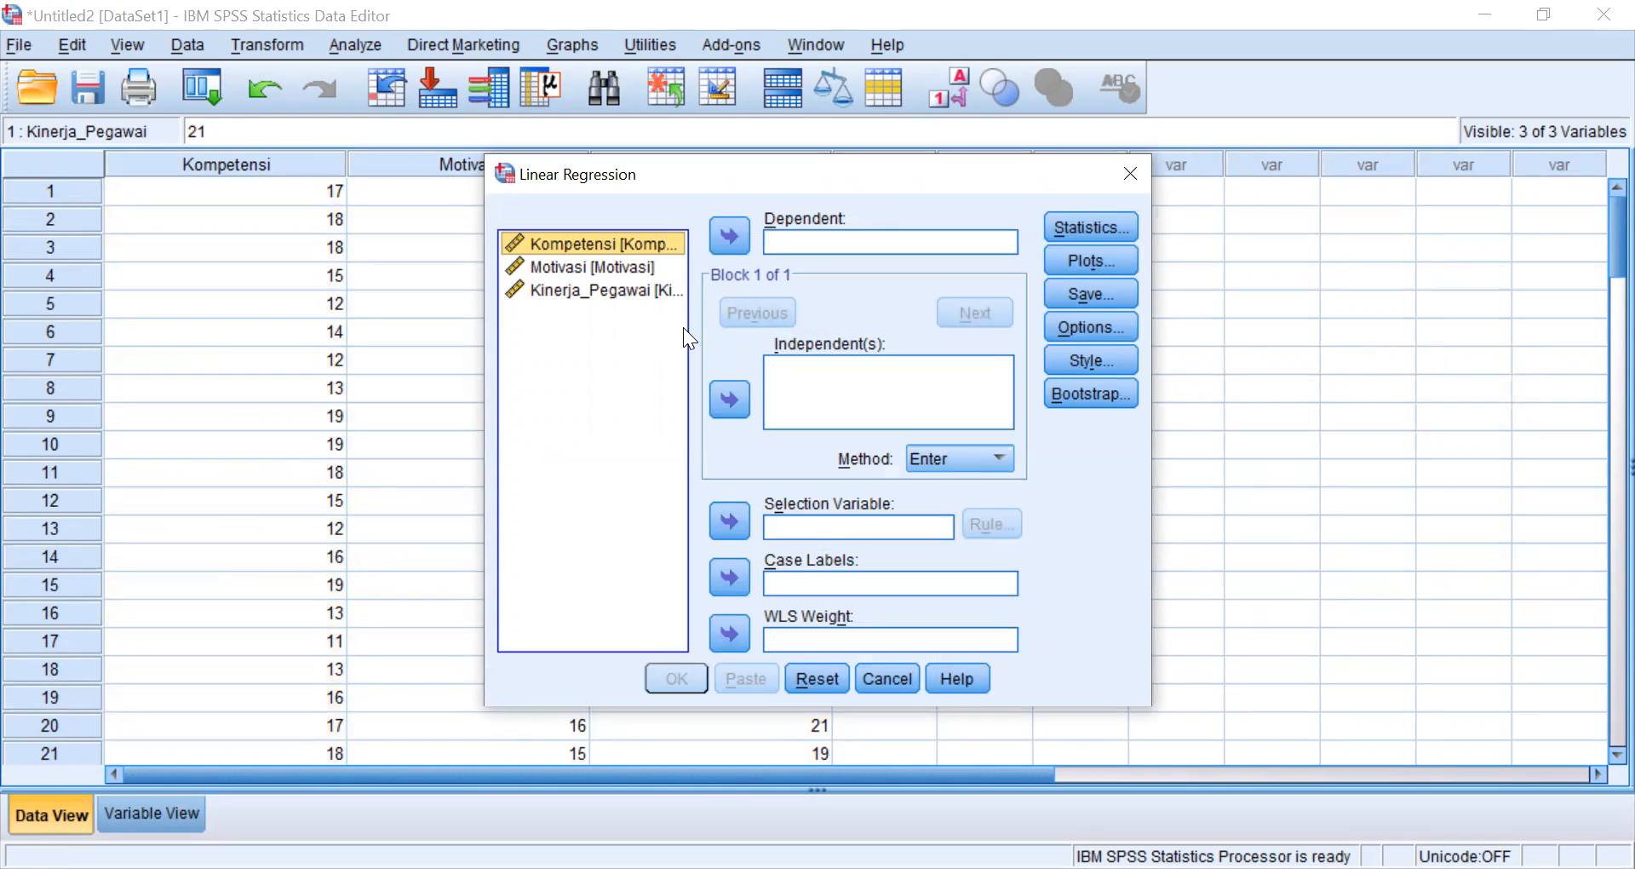
{"action": "left_click", "coordinate": [639, 288]}
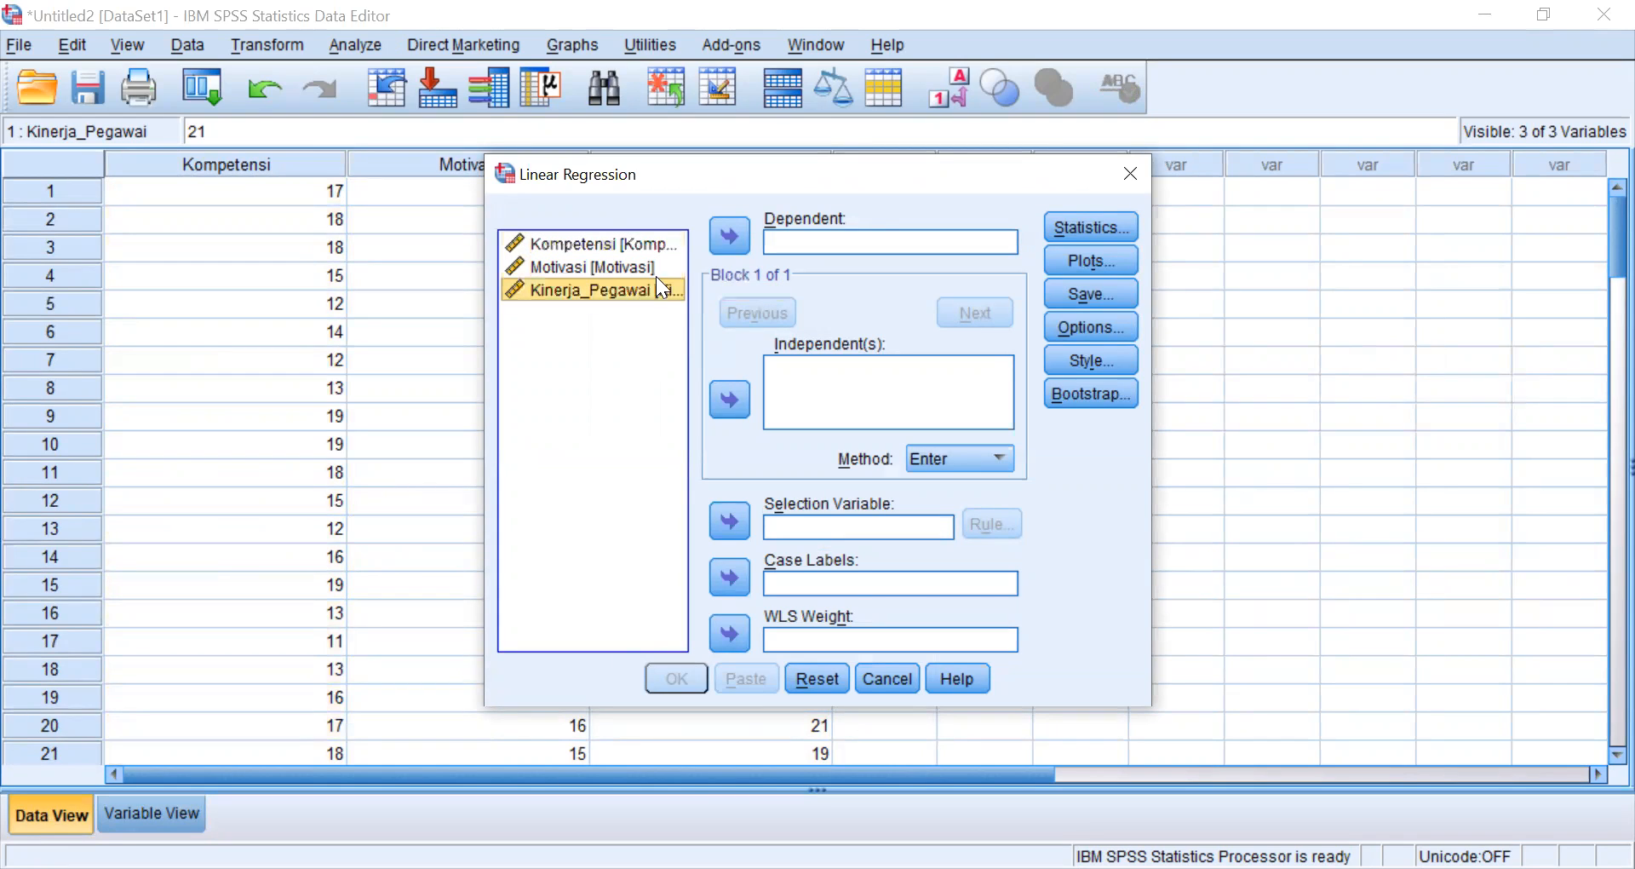
{"action": "left_click", "coordinate": [737, 235]}
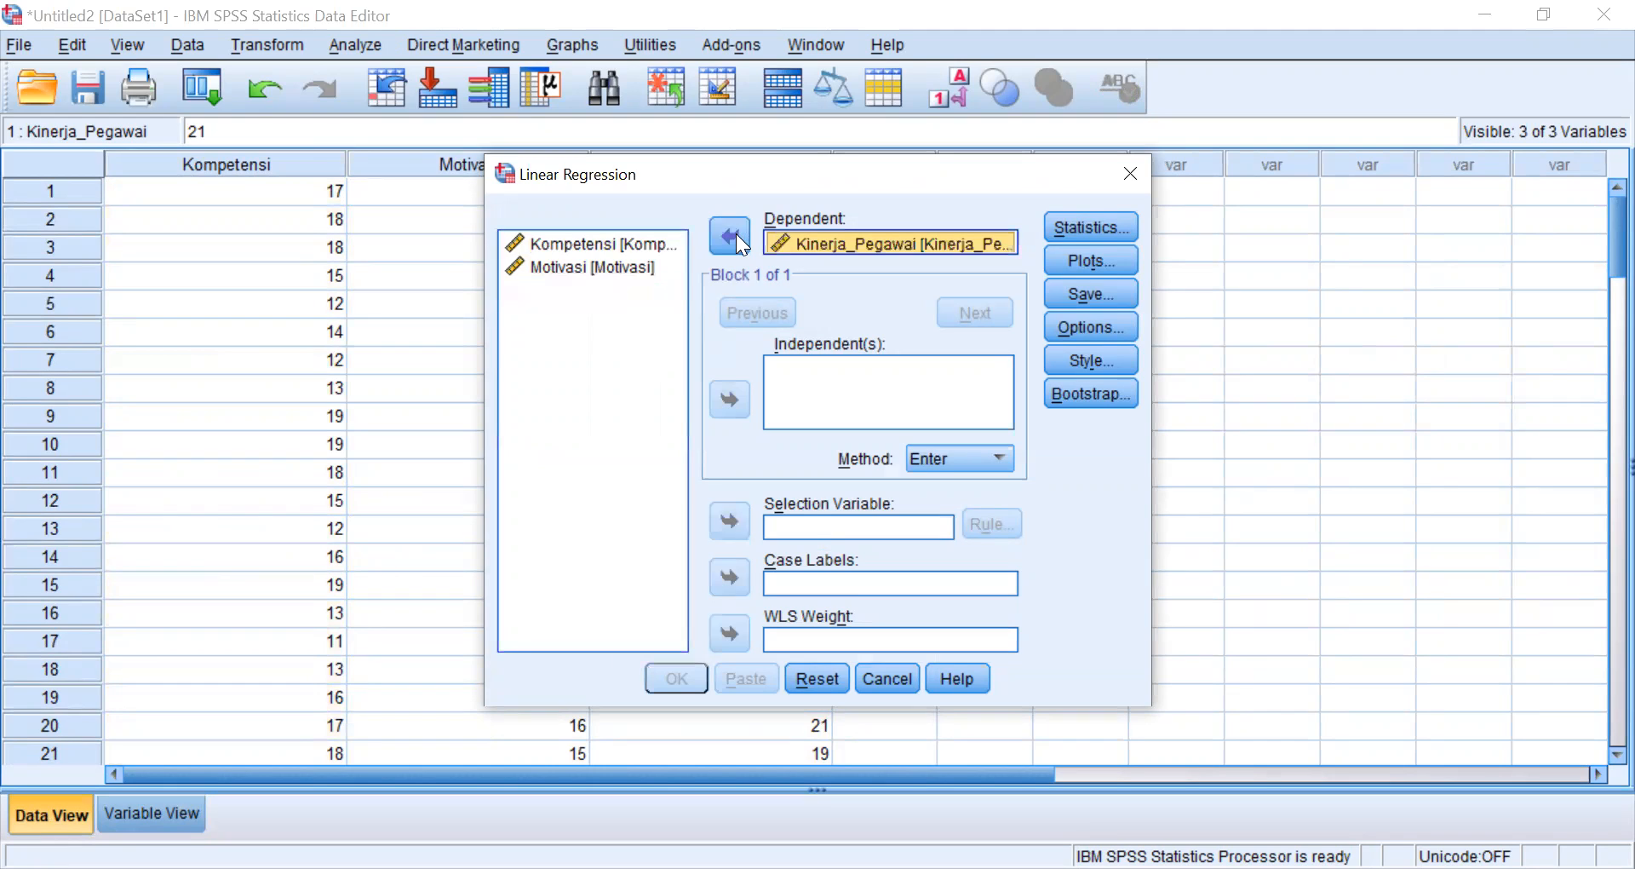
Add Kompetensi and Motivasi as the independent variables of the linear regression.
{"action": "left_click", "coordinate": [588, 242]}
{"action": "left_click", "coordinate": [582, 274], "text": "shift"}
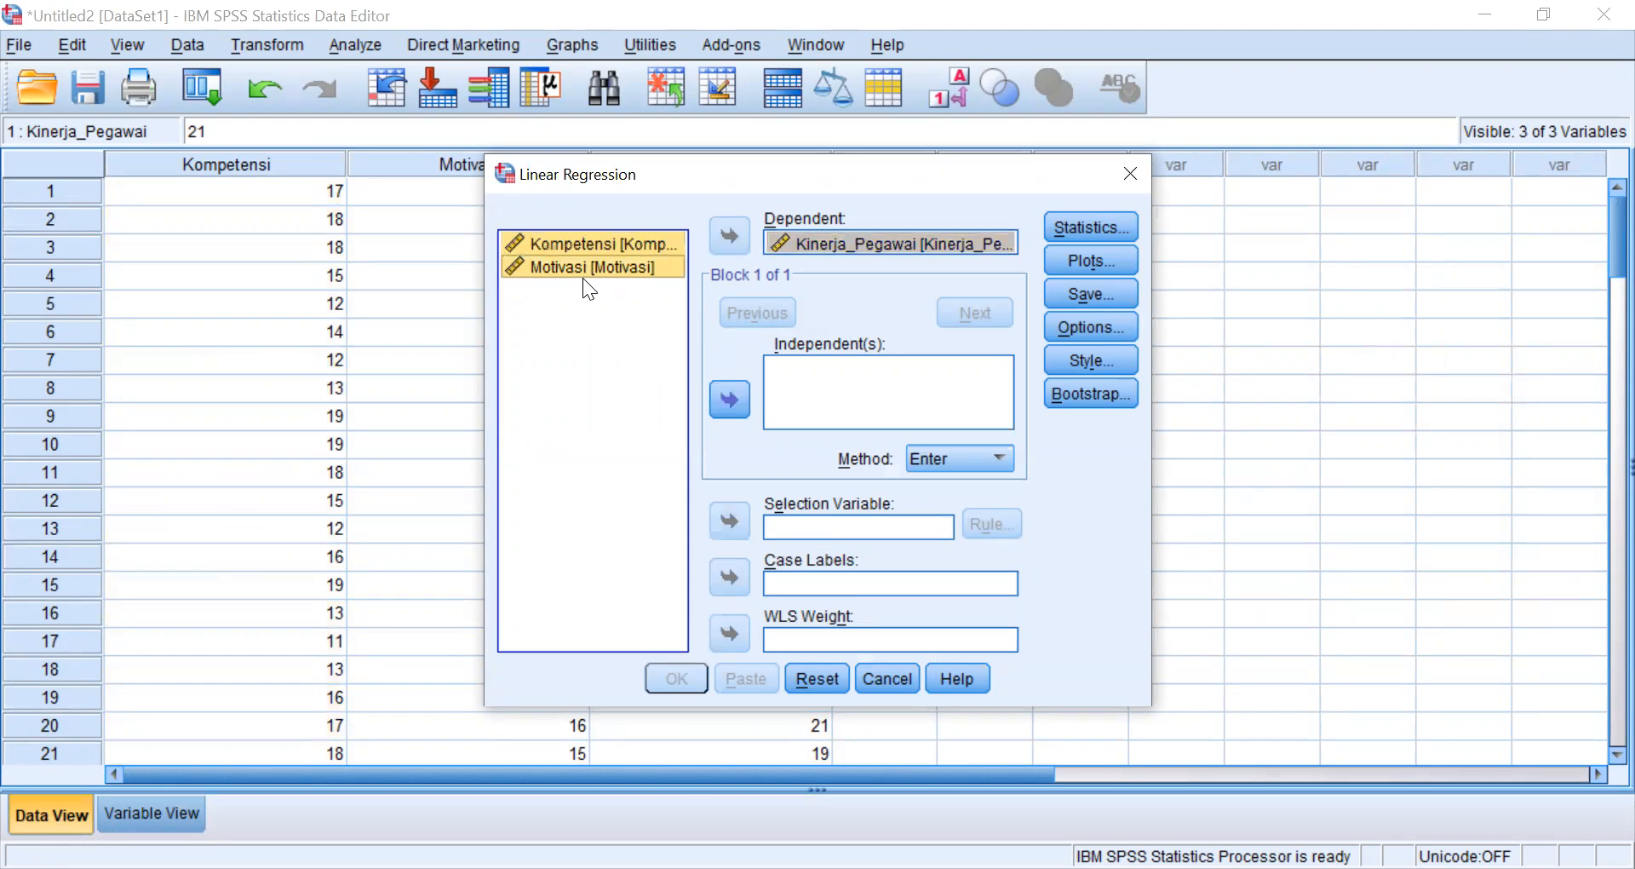
{"action": "left_click", "coordinate": [731, 400]}
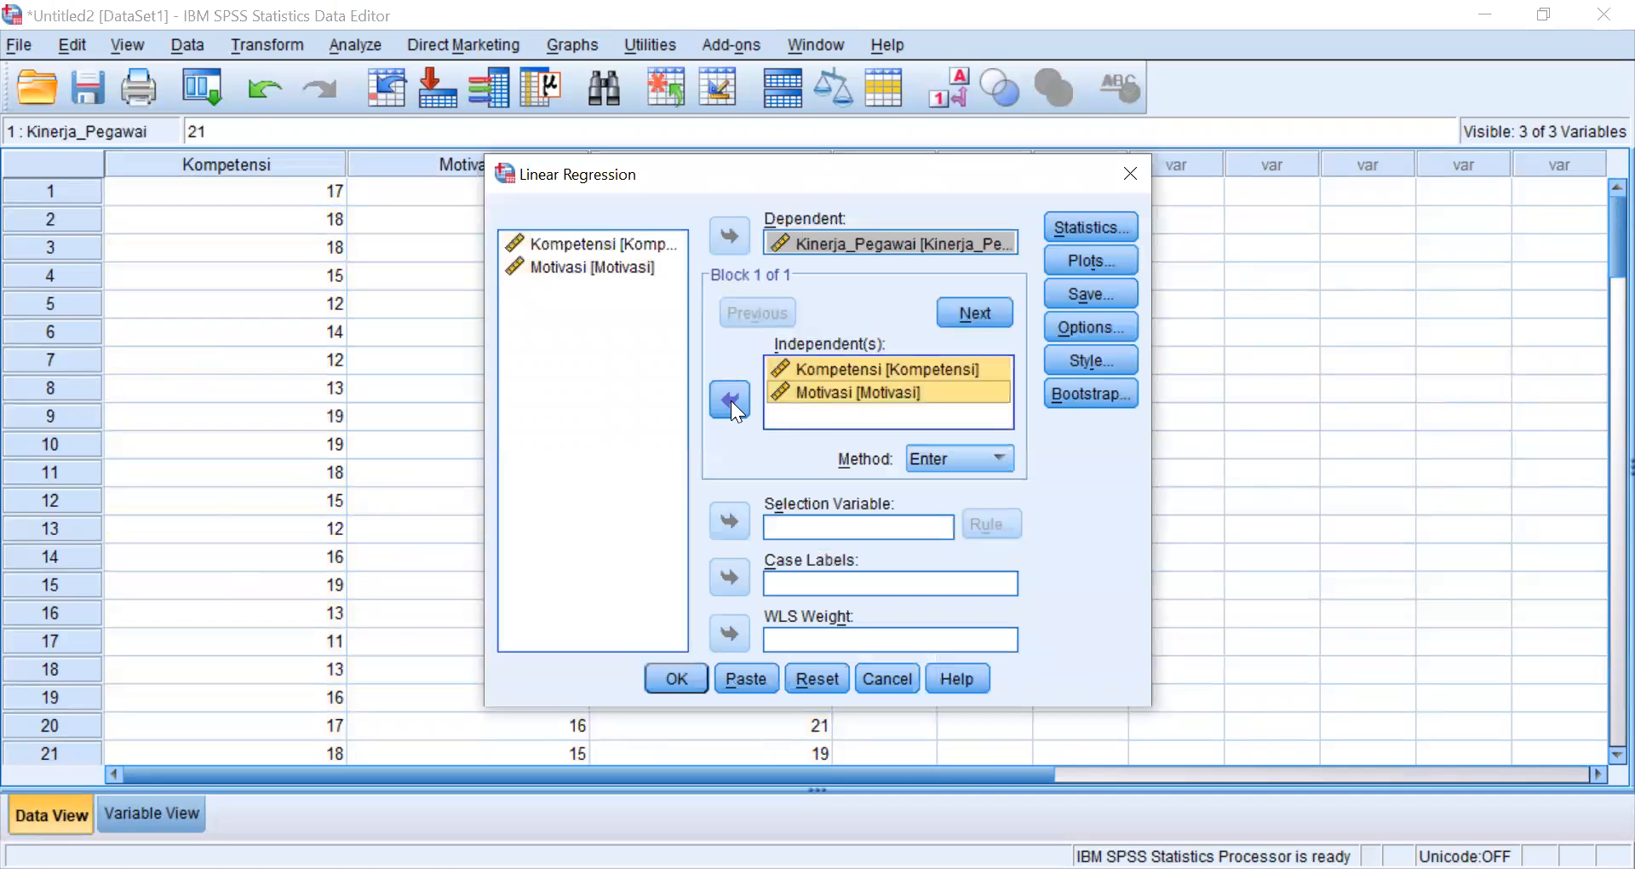
Include R squared change, descriptives, part and partial correlations, collinearity diagnostics and Durbin-Watson in the regression statistics.
{"action": "left_click", "coordinate": [1088, 229]}
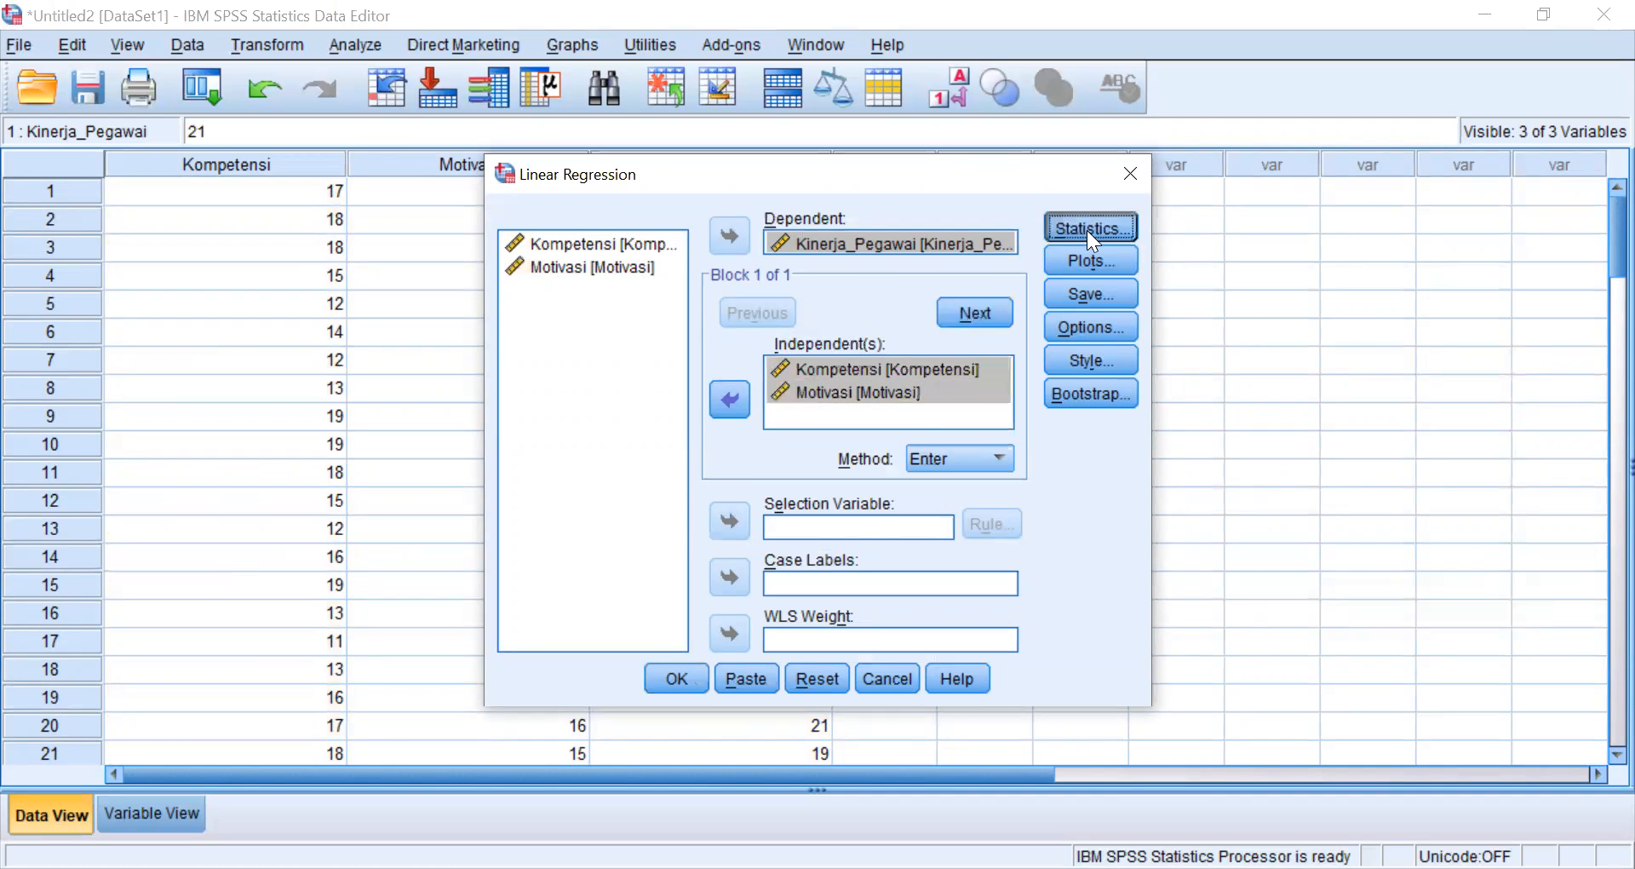
{"action": "left_click", "coordinate": [845, 314]}
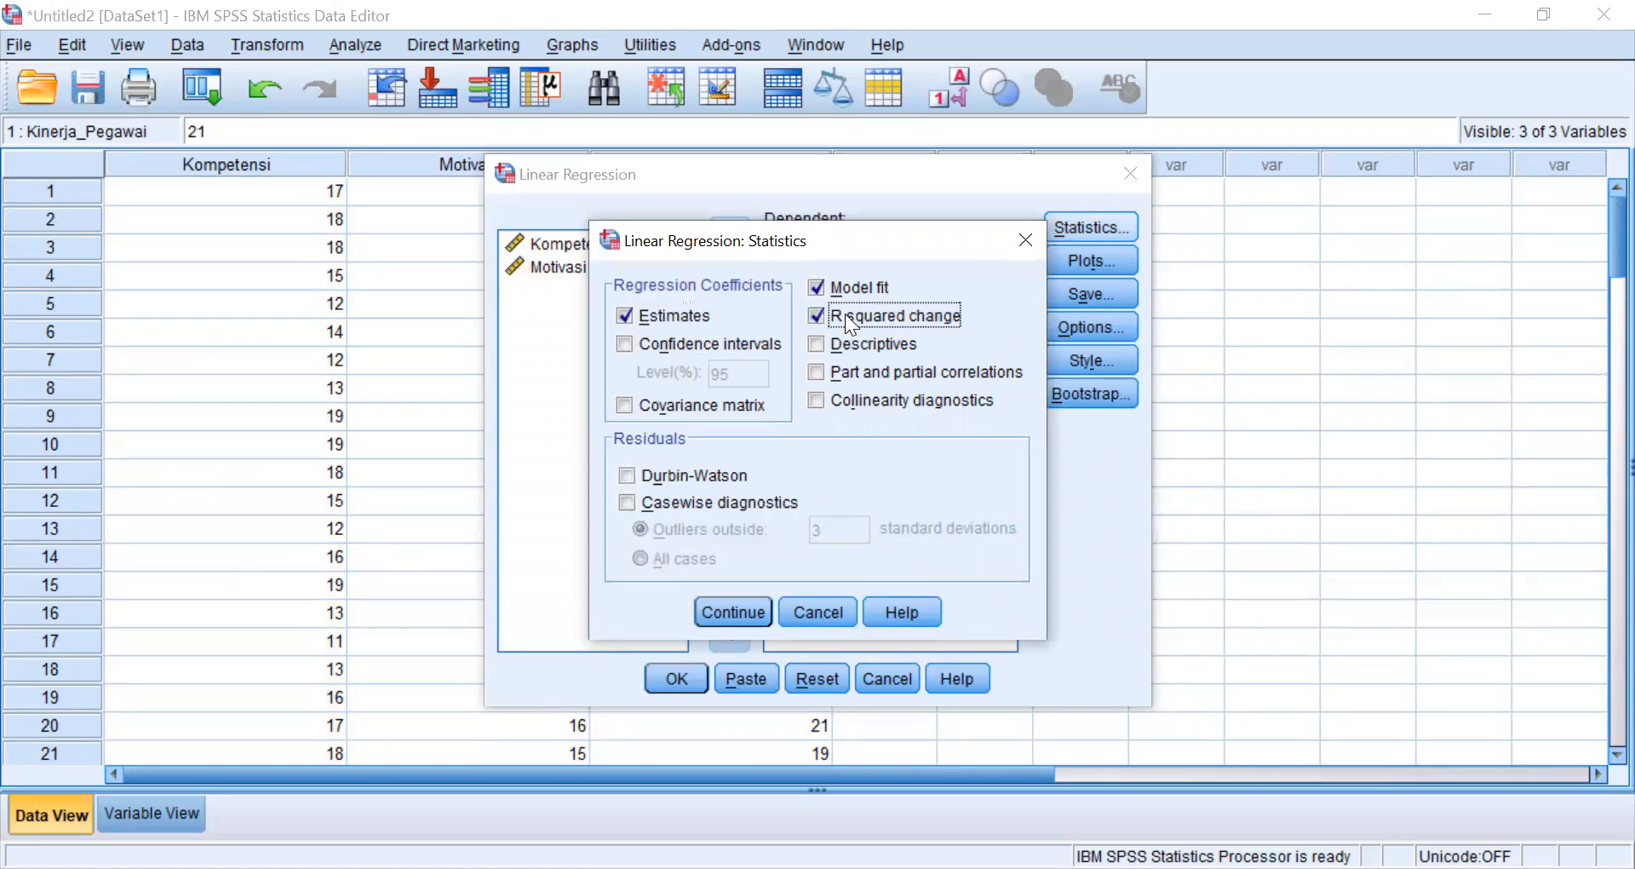
{"action": "left_click", "coordinate": [839, 344]}
{"action": "left_click", "coordinate": [837, 369]}
{"action": "left_click", "coordinate": [833, 398]}
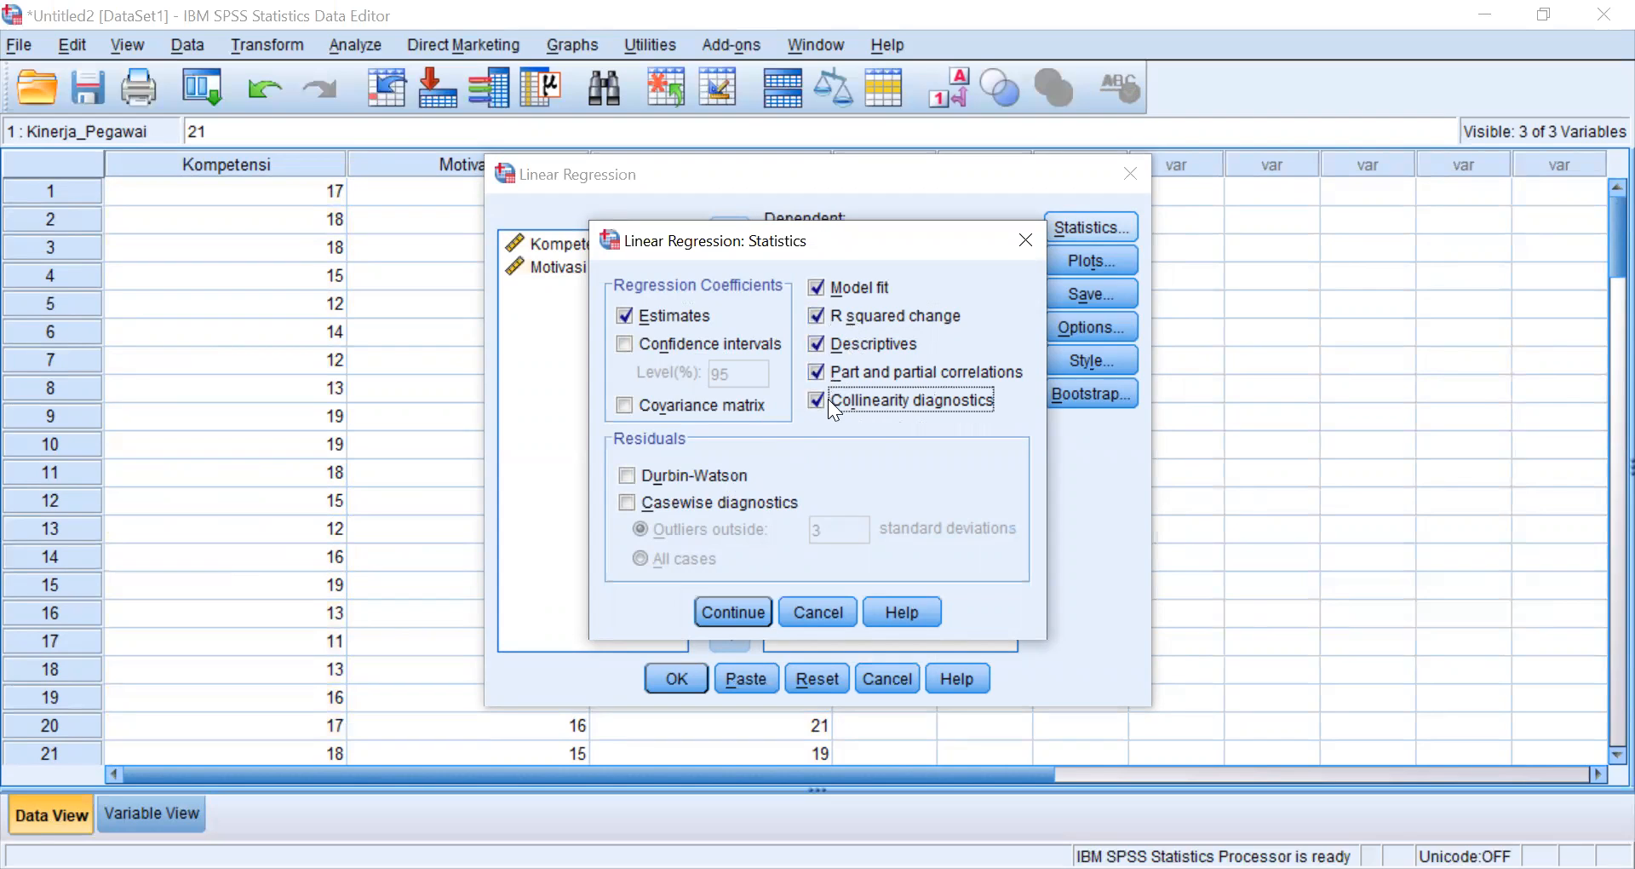
{"action": "left_click", "coordinate": [660, 471]}
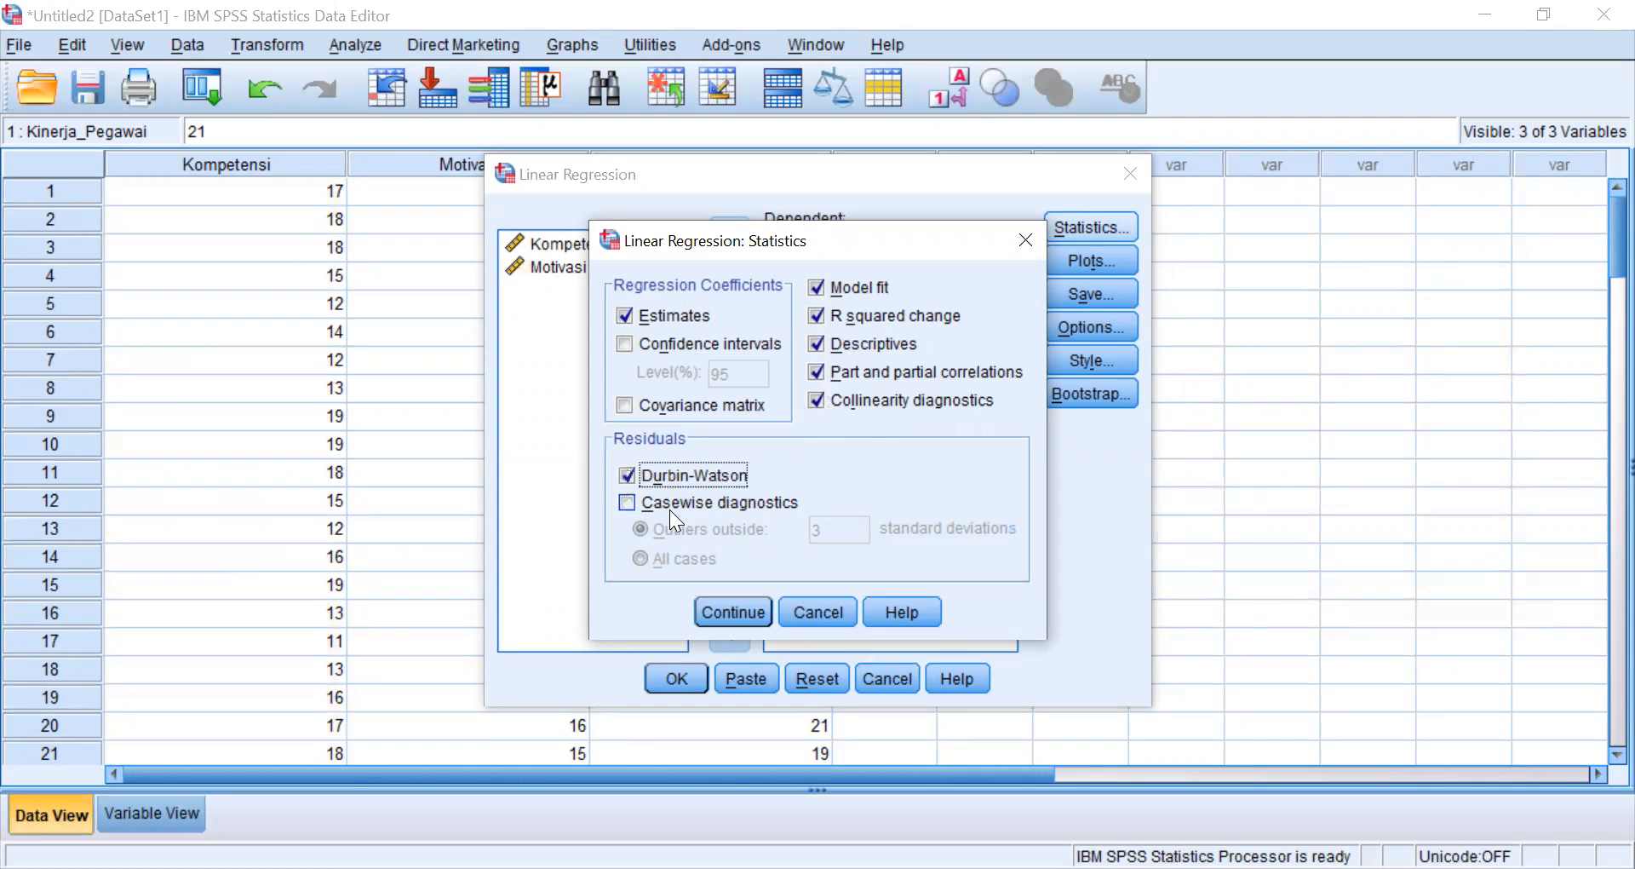
{"action": "left_click", "coordinate": [726, 607]}
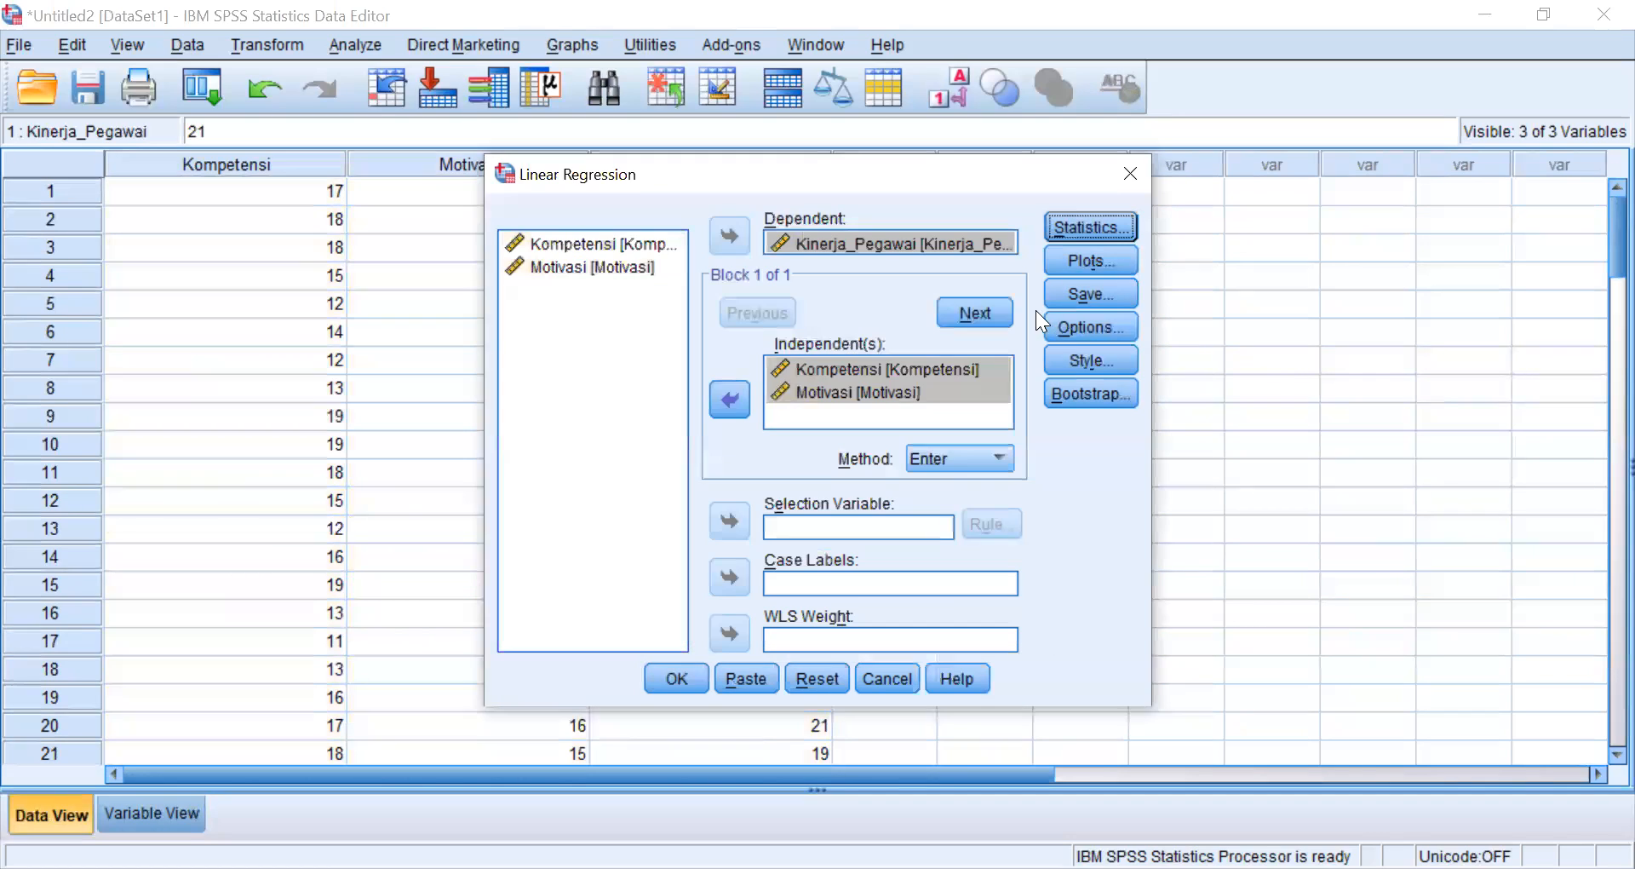
Set up the residual scatterplot with *ZPRED on X and *ZRESID on Y, including a histogram and normal probability plot.
{"action": "left_click", "coordinate": [1085, 262]}
{"action": "left_click", "coordinate": [623, 318]}
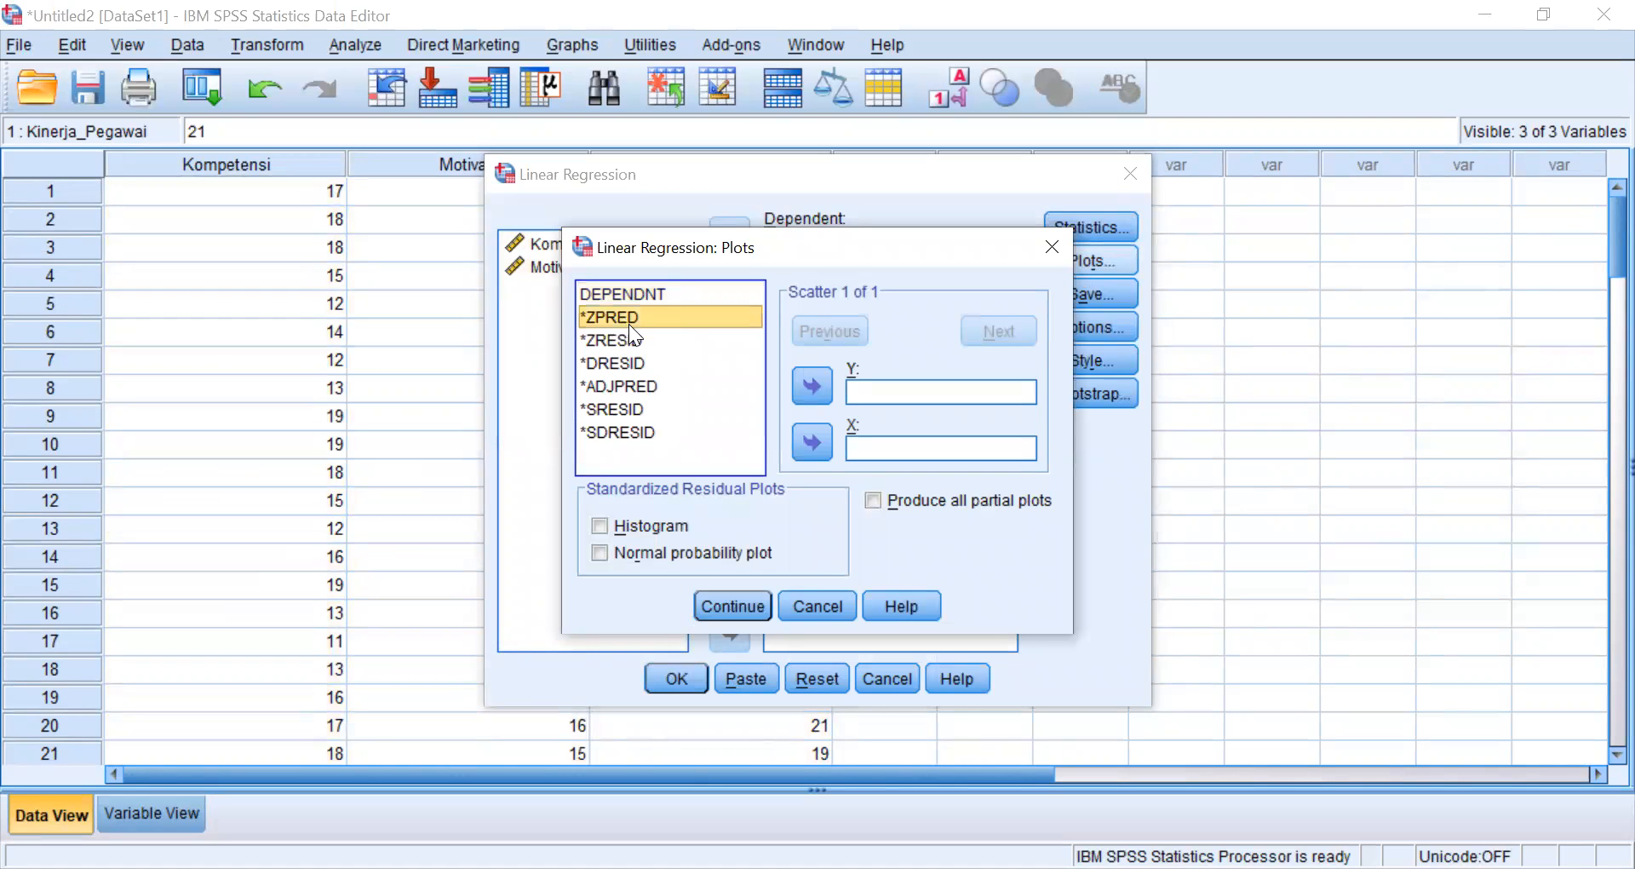
{"action": "left_click", "coordinate": [805, 444]}
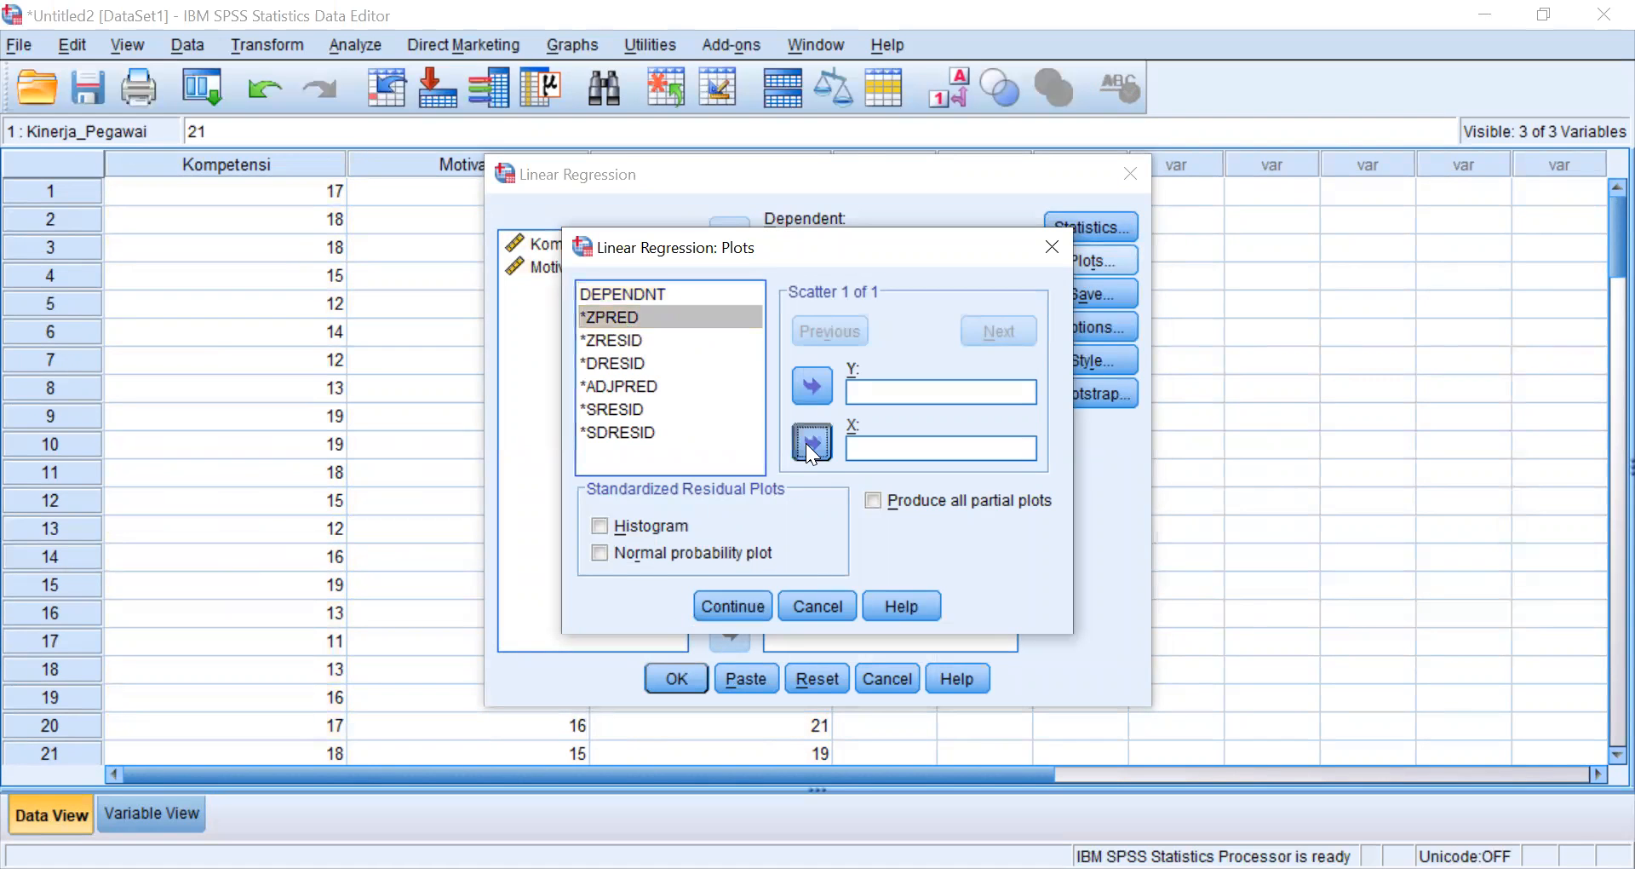
{"action": "left_click", "coordinate": [620, 341]}
{"action": "left_click", "coordinate": [803, 389]}
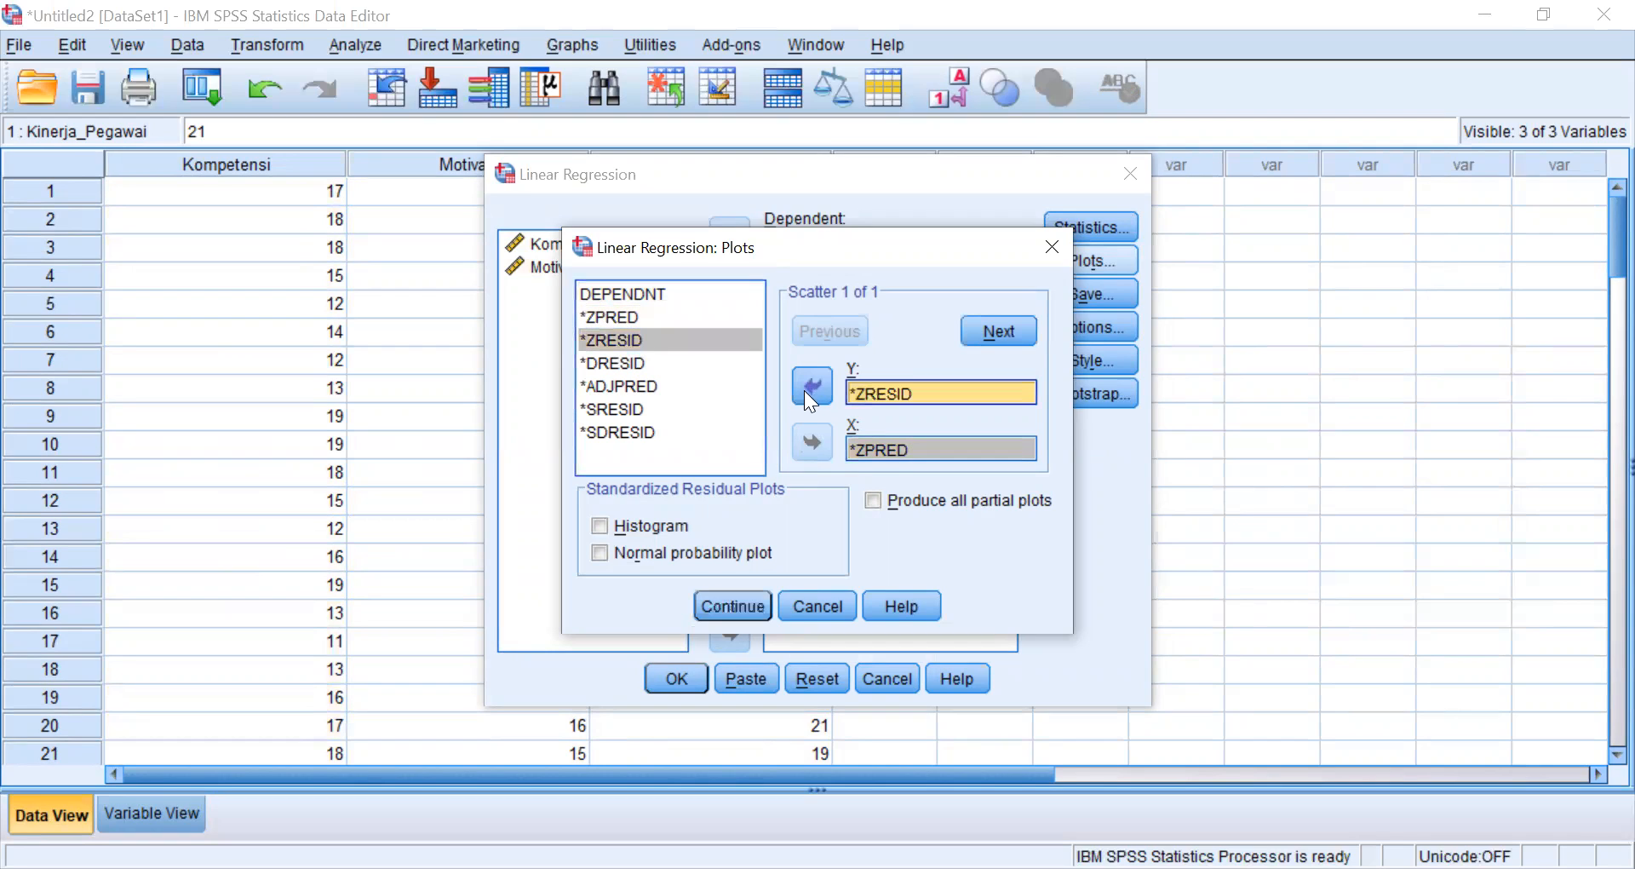
{"action": "left_click", "coordinate": [645, 527]}
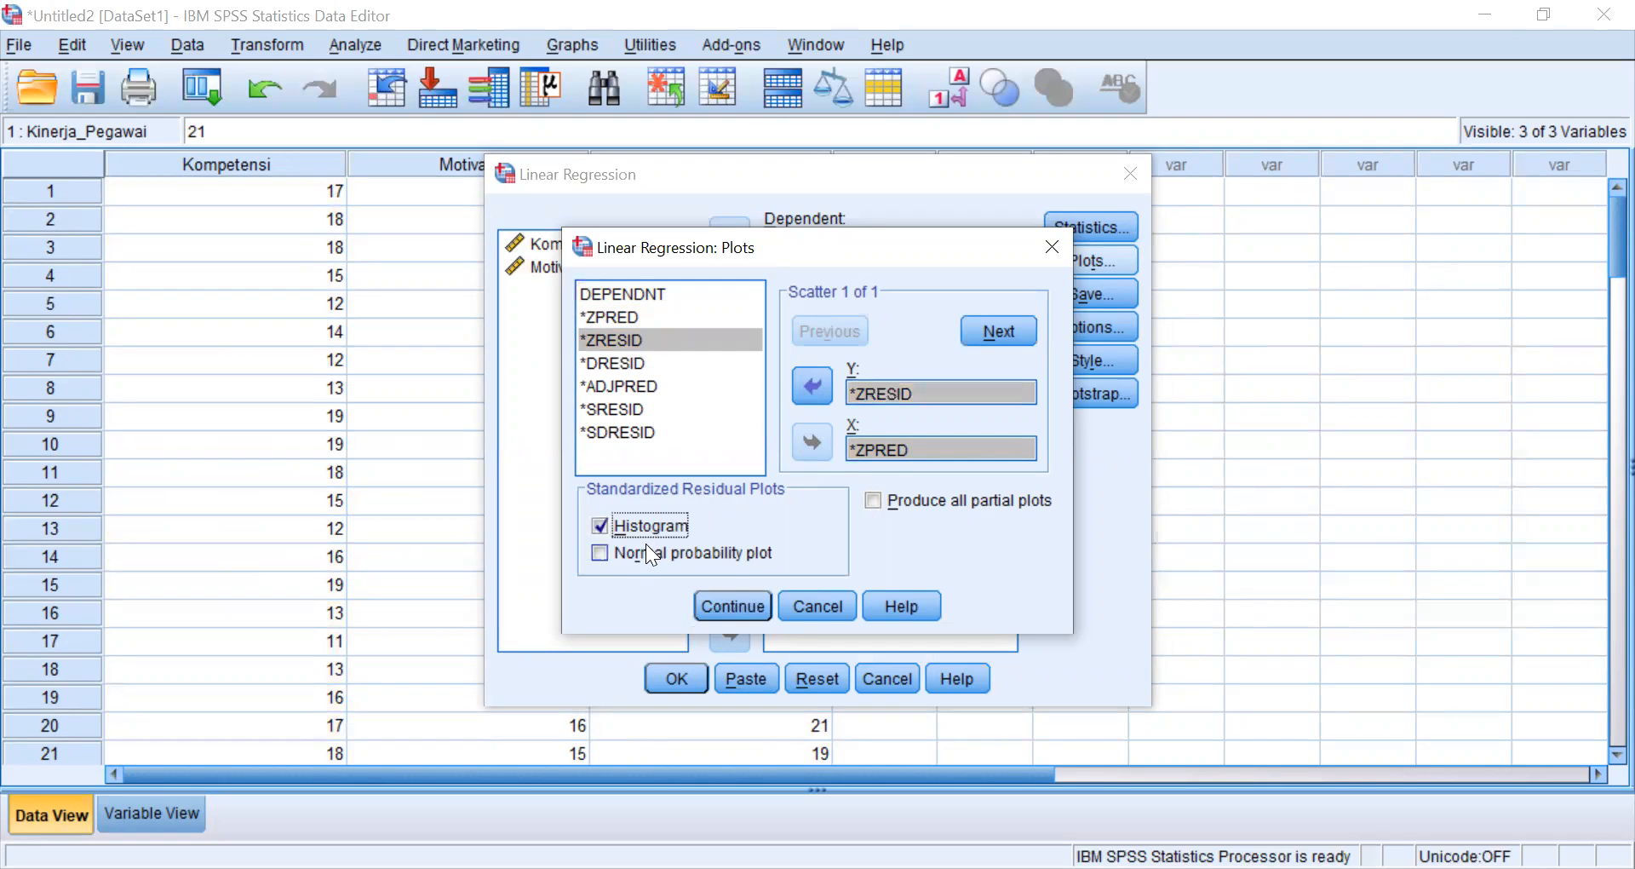
{"action": "left_click", "coordinate": [646, 551]}
{"action": "left_click", "coordinate": [744, 609]}
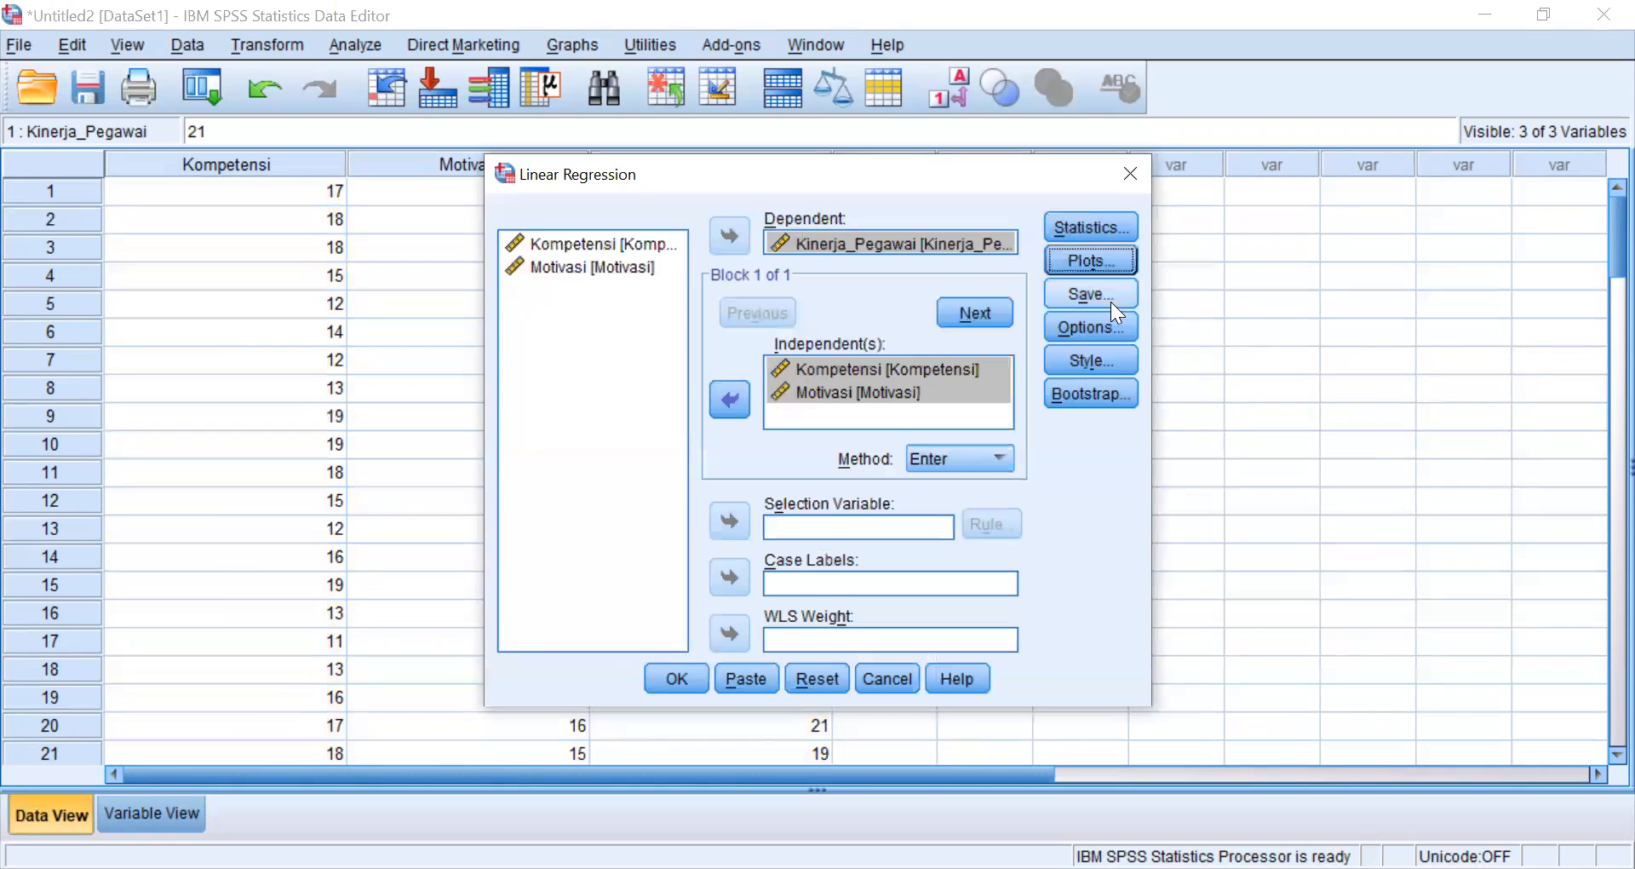
Set the regression to save unstandardized predicted values and unstandardized residuals as new variables.
{"action": "left_click", "coordinate": [1102, 298]}
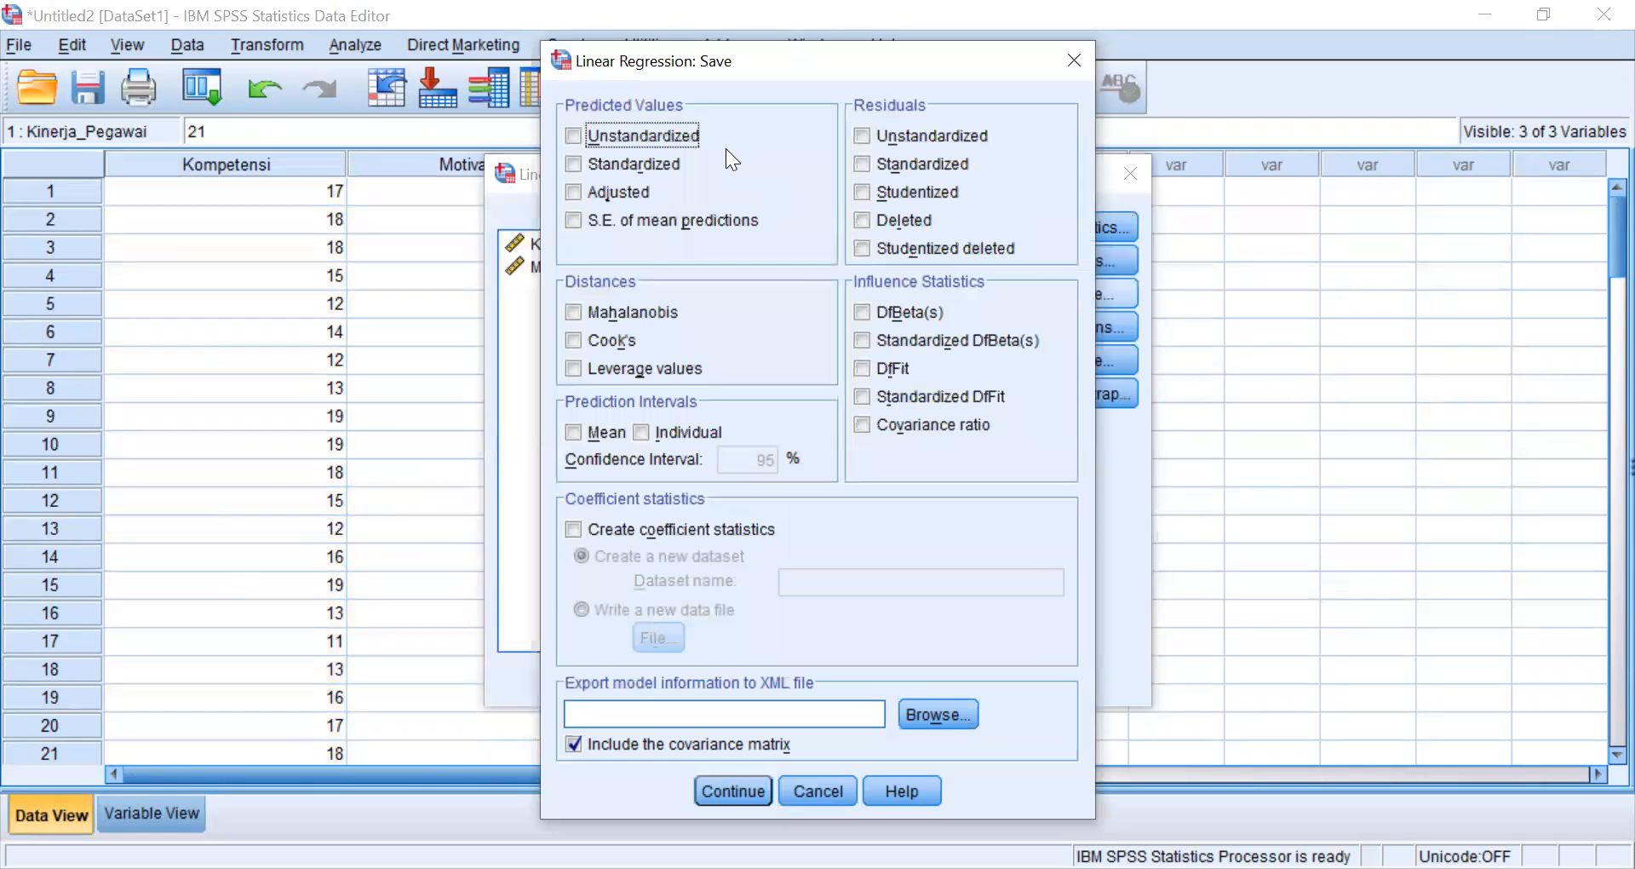
{"action": "left_click", "coordinate": [697, 136]}
{"action": "left_click", "coordinate": [898, 138]}
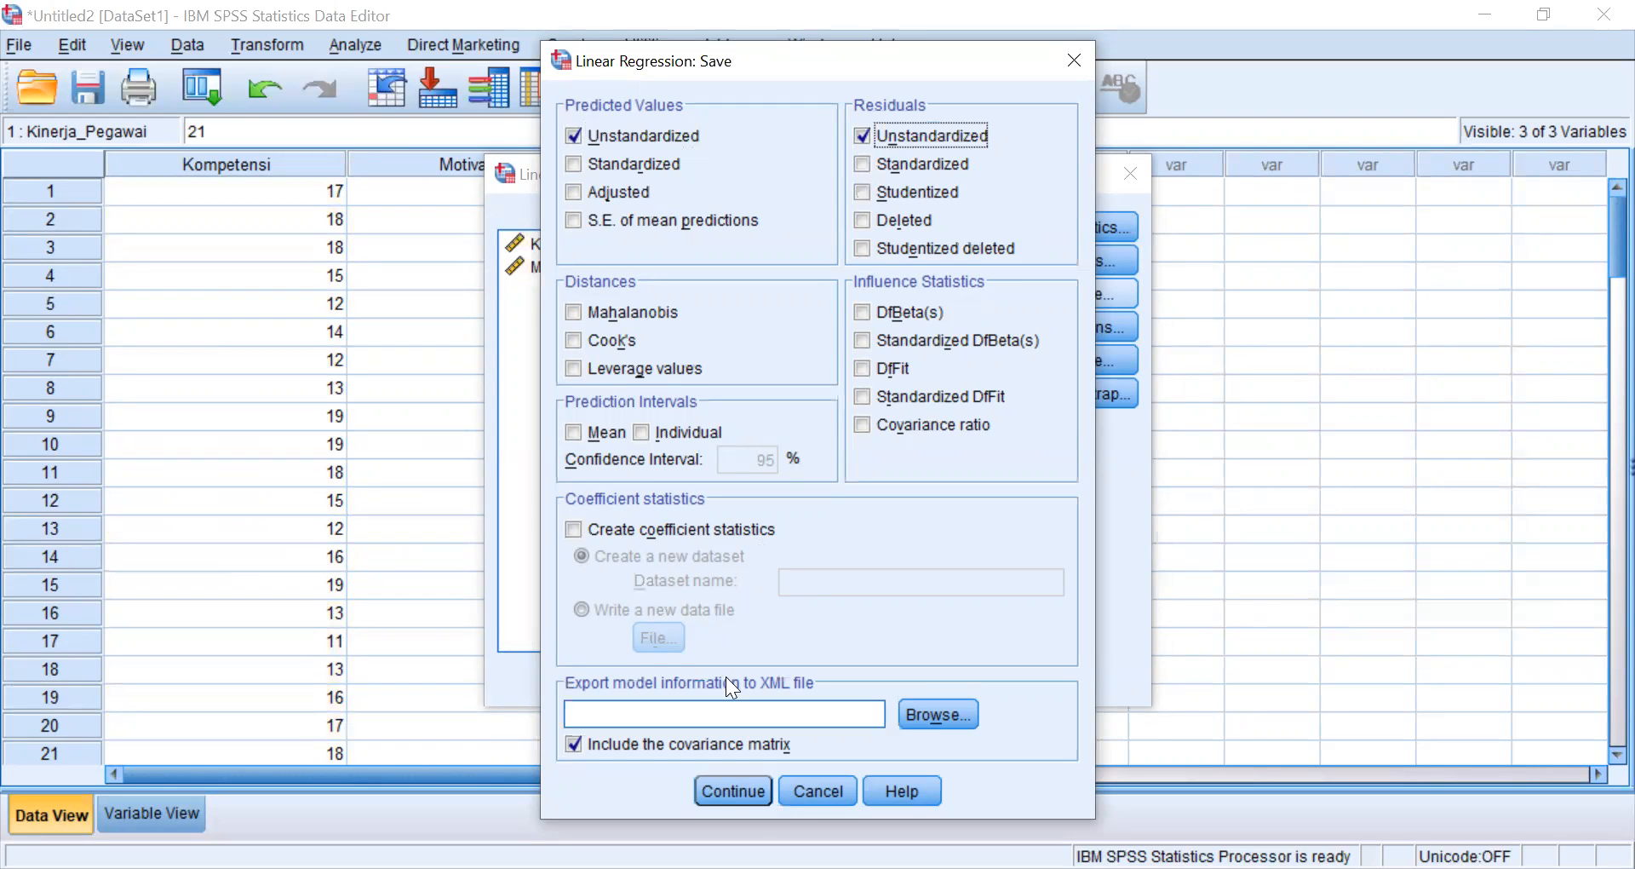
{"action": "left_click", "coordinate": [728, 792]}
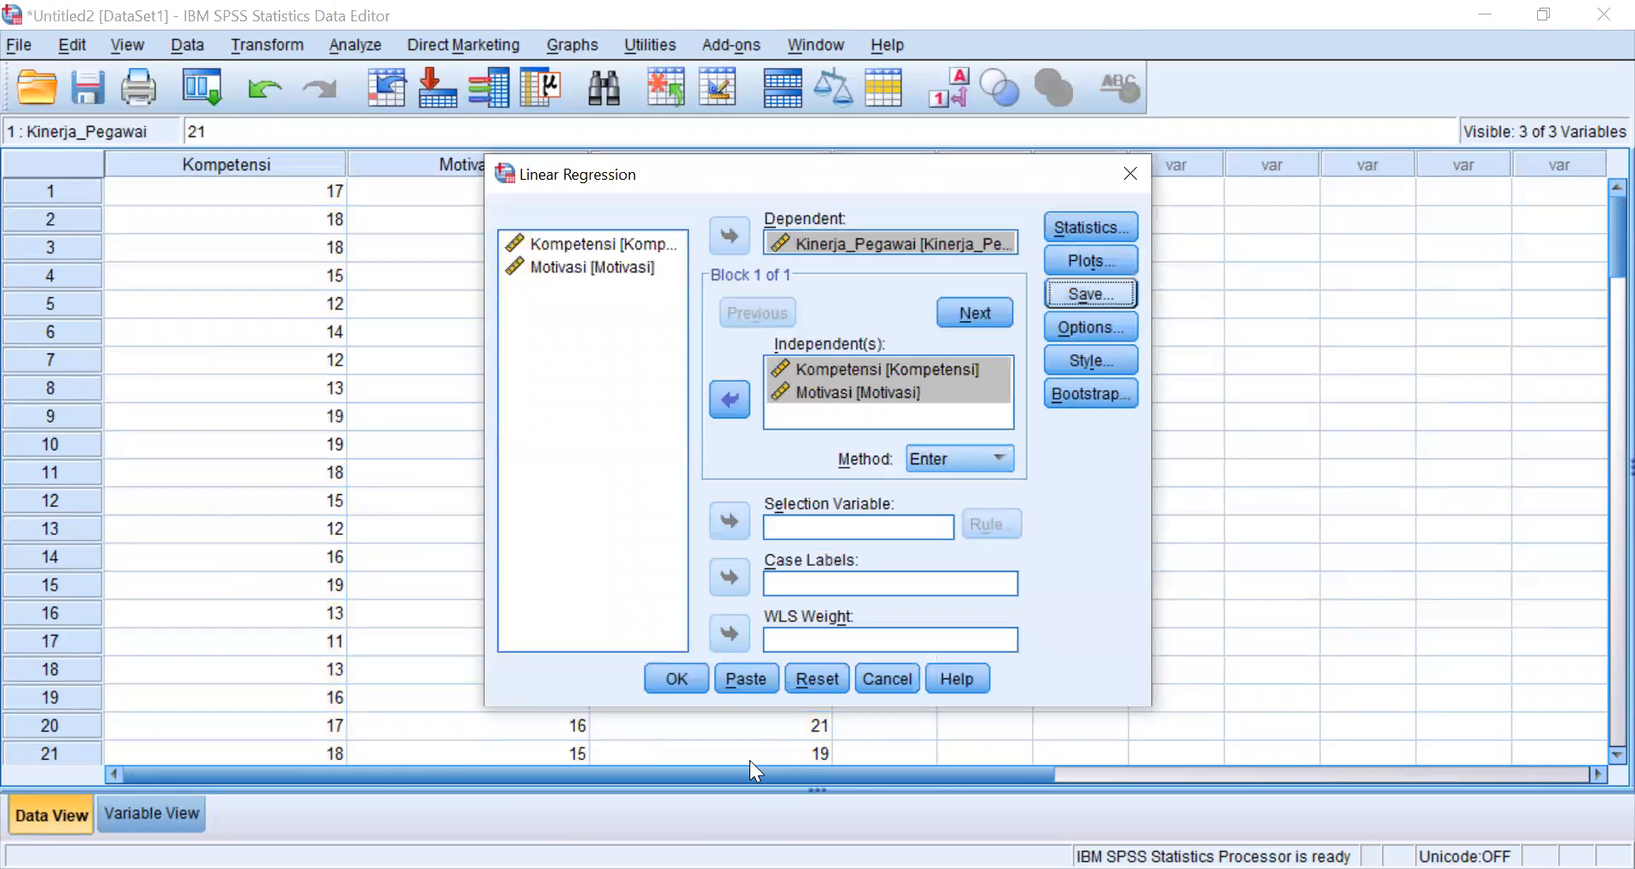
Check the regression's stepping and missing-value options without changing them, and run the analysis.
{"action": "left_click", "coordinate": [1068, 323]}
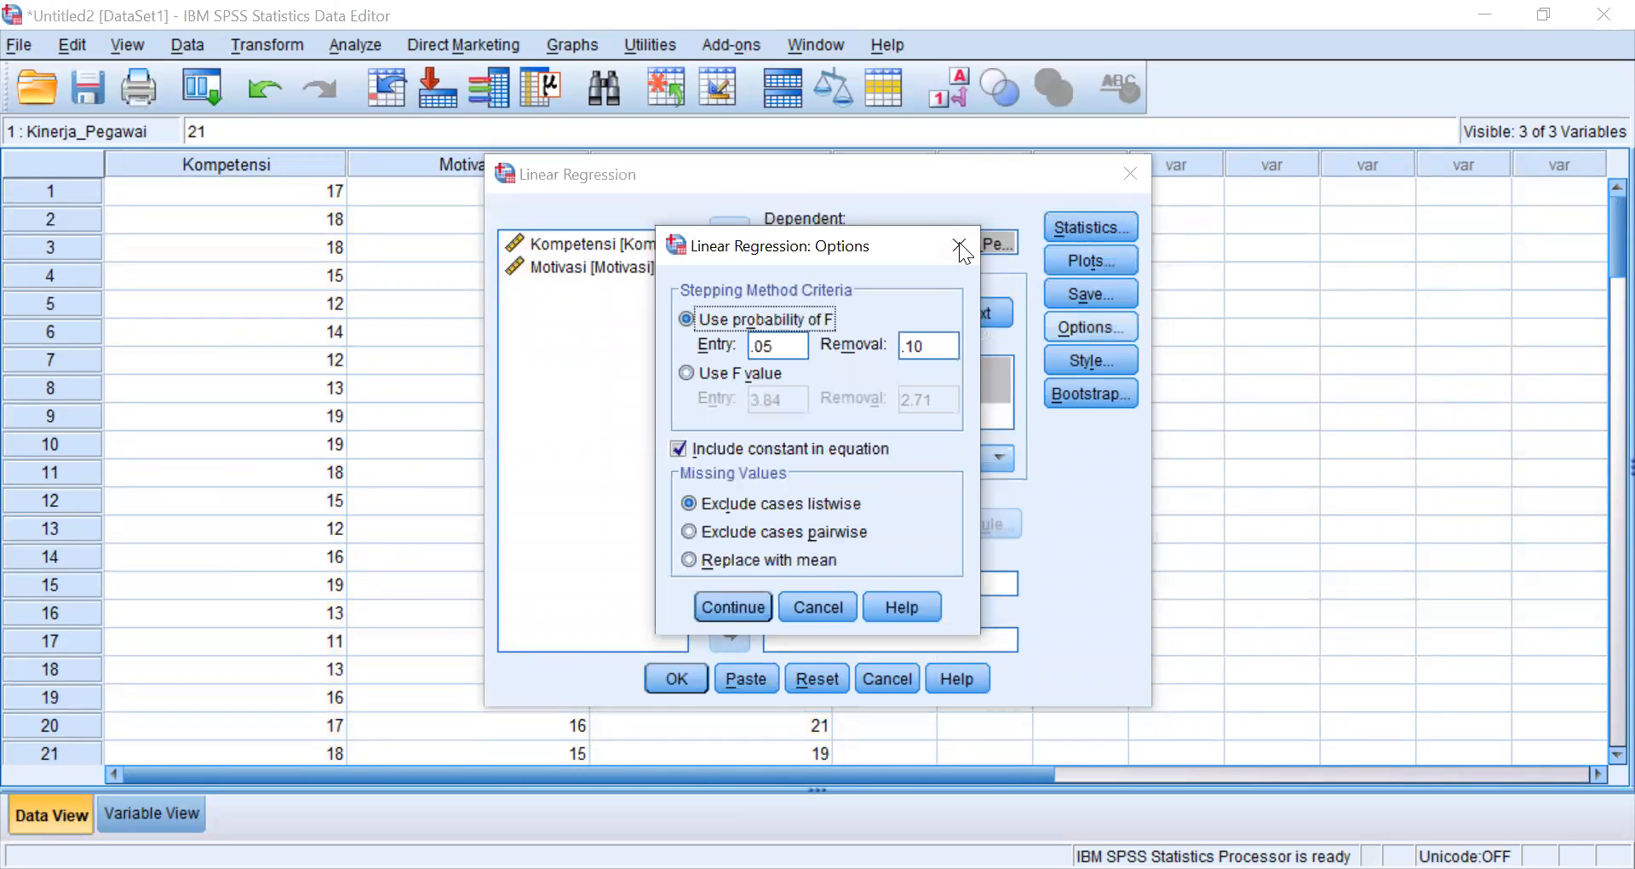
{"action": "left_click", "coordinate": [962, 244]}
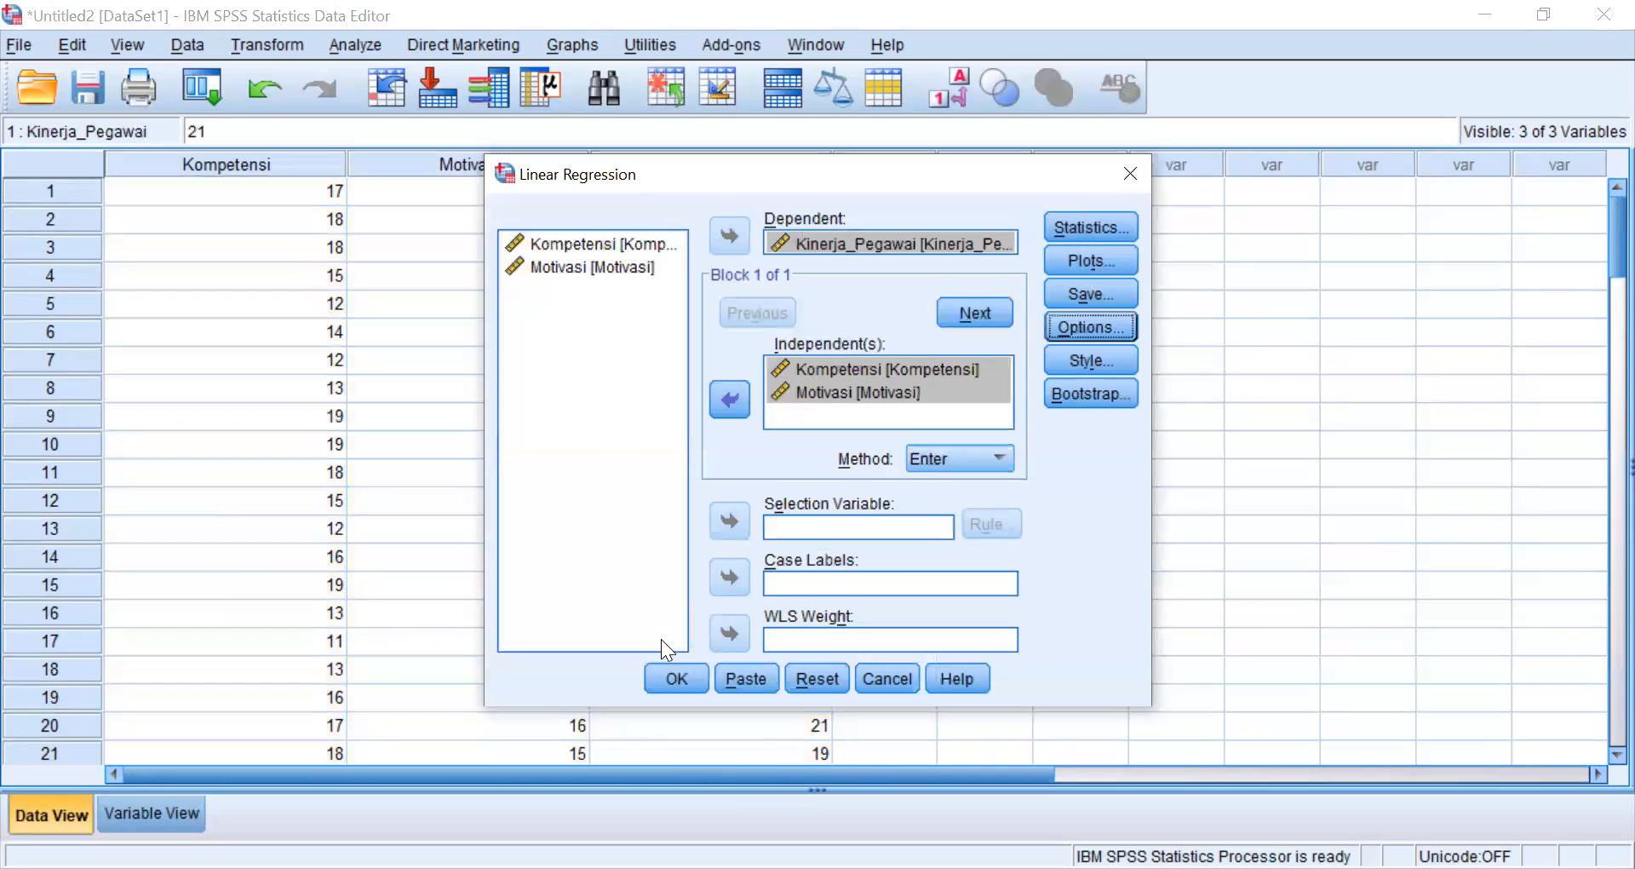
{"action": "left_click", "coordinate": [676, 682]}
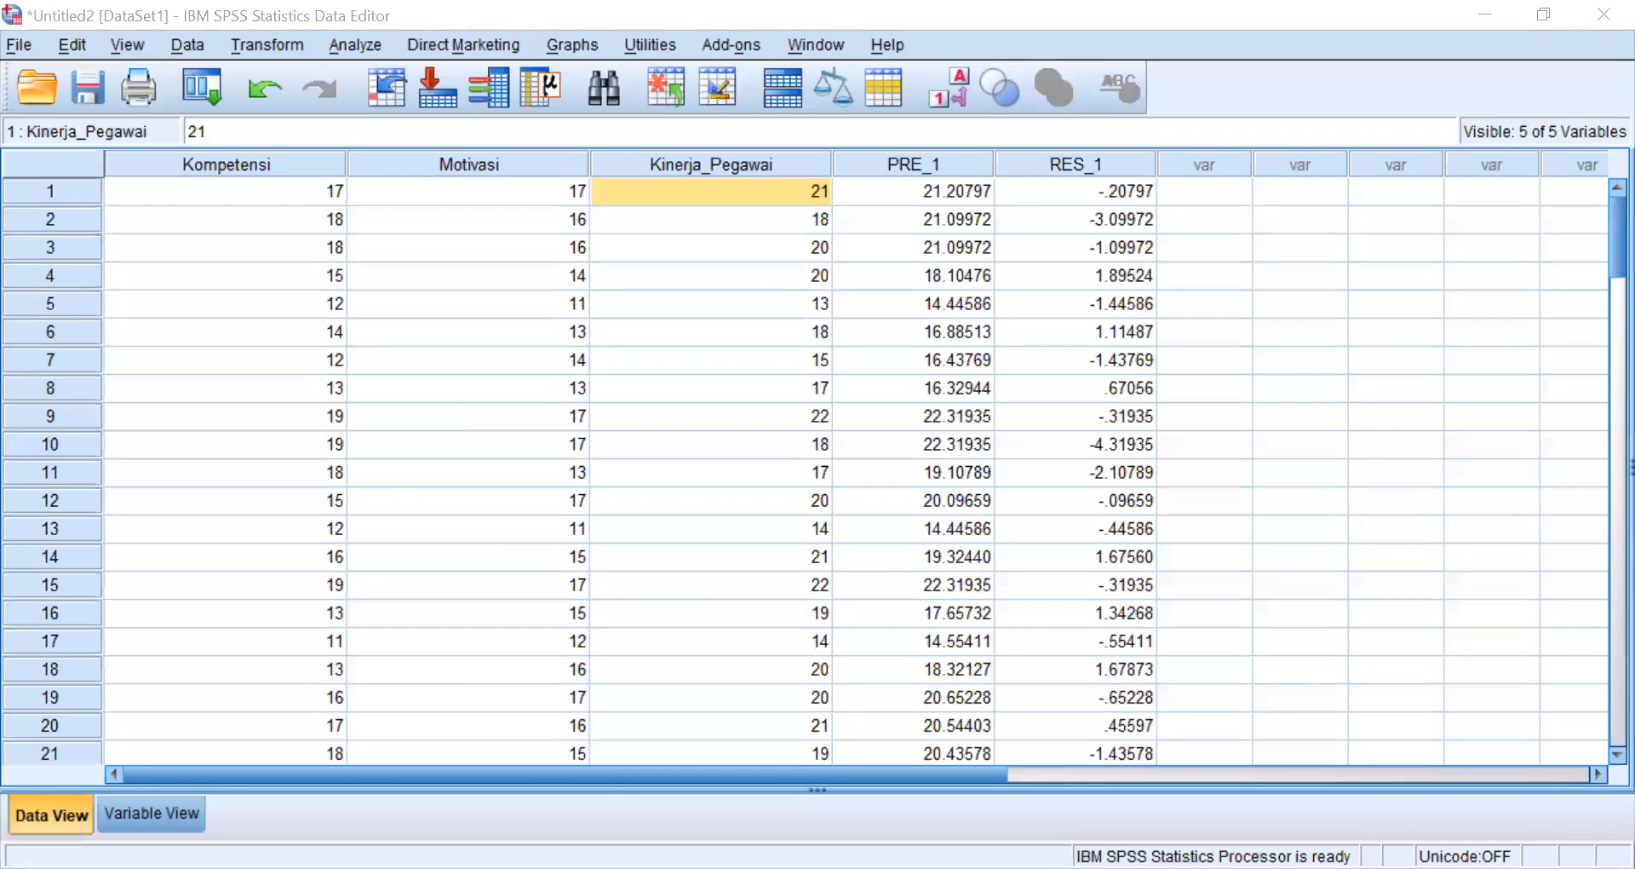
Add a horizontal reference line at position -0.0 on the Regression Standardized Residual axis of the output scatterplot.
{"action": "scroll", "coordinate": [981, 454], "scroll_direction": "down", "scroll_amount": 15}
{"action": "scroll", "coordinate": [982, 453], "scroll_direction": "down", "scroll_amount": 20}
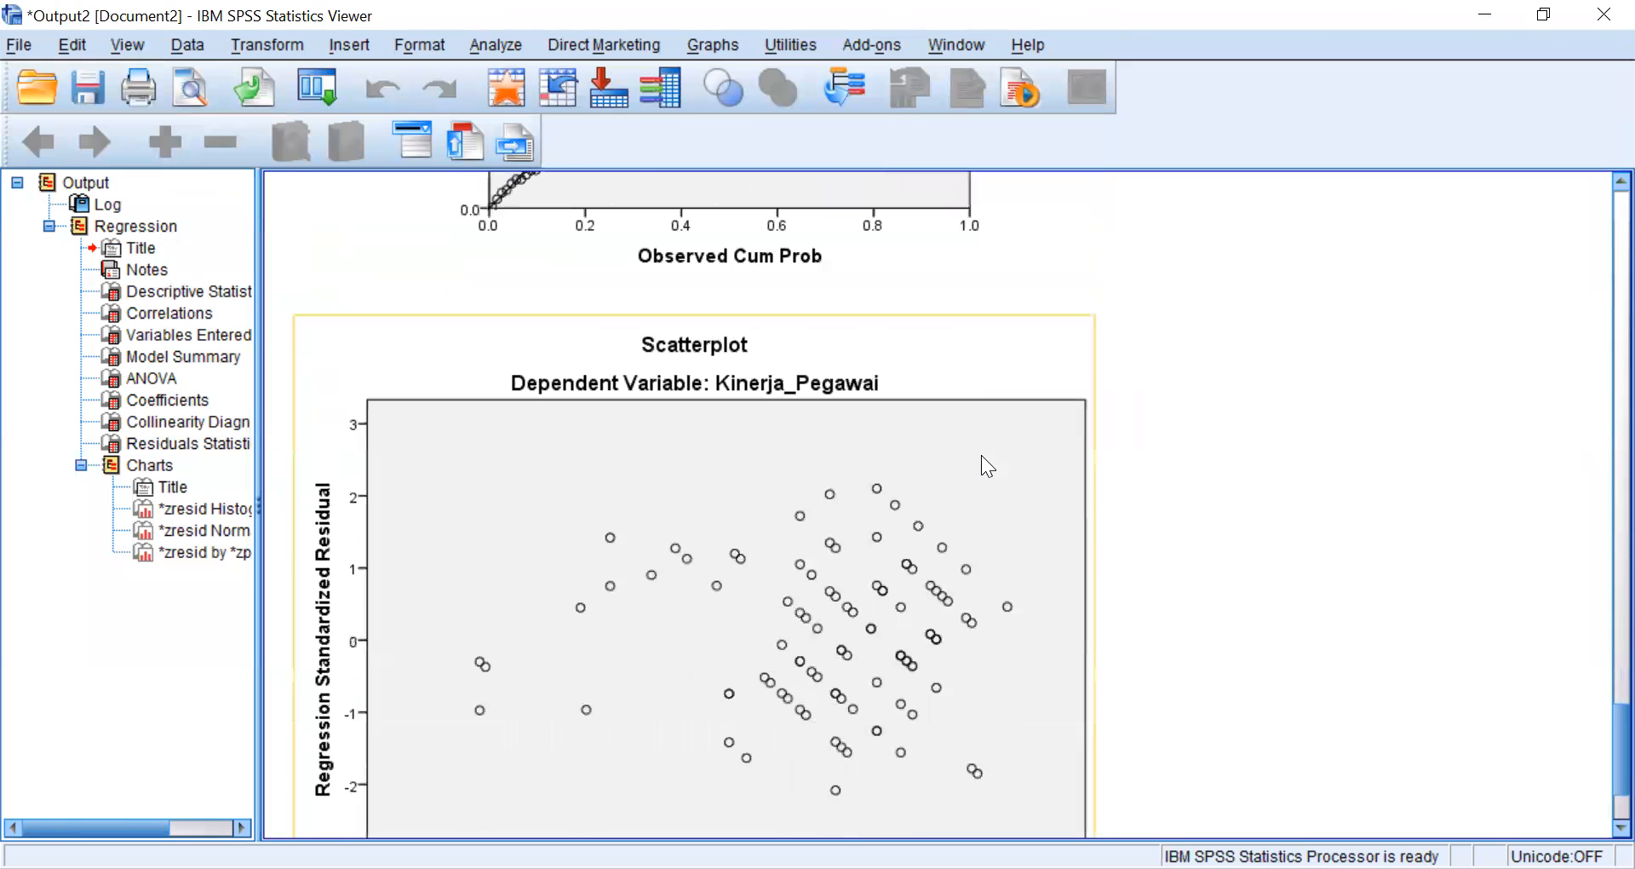
{"action": "scroll", "coordinate": [981, 455], "scroll_direction": "down", "scroll_amount": 3}
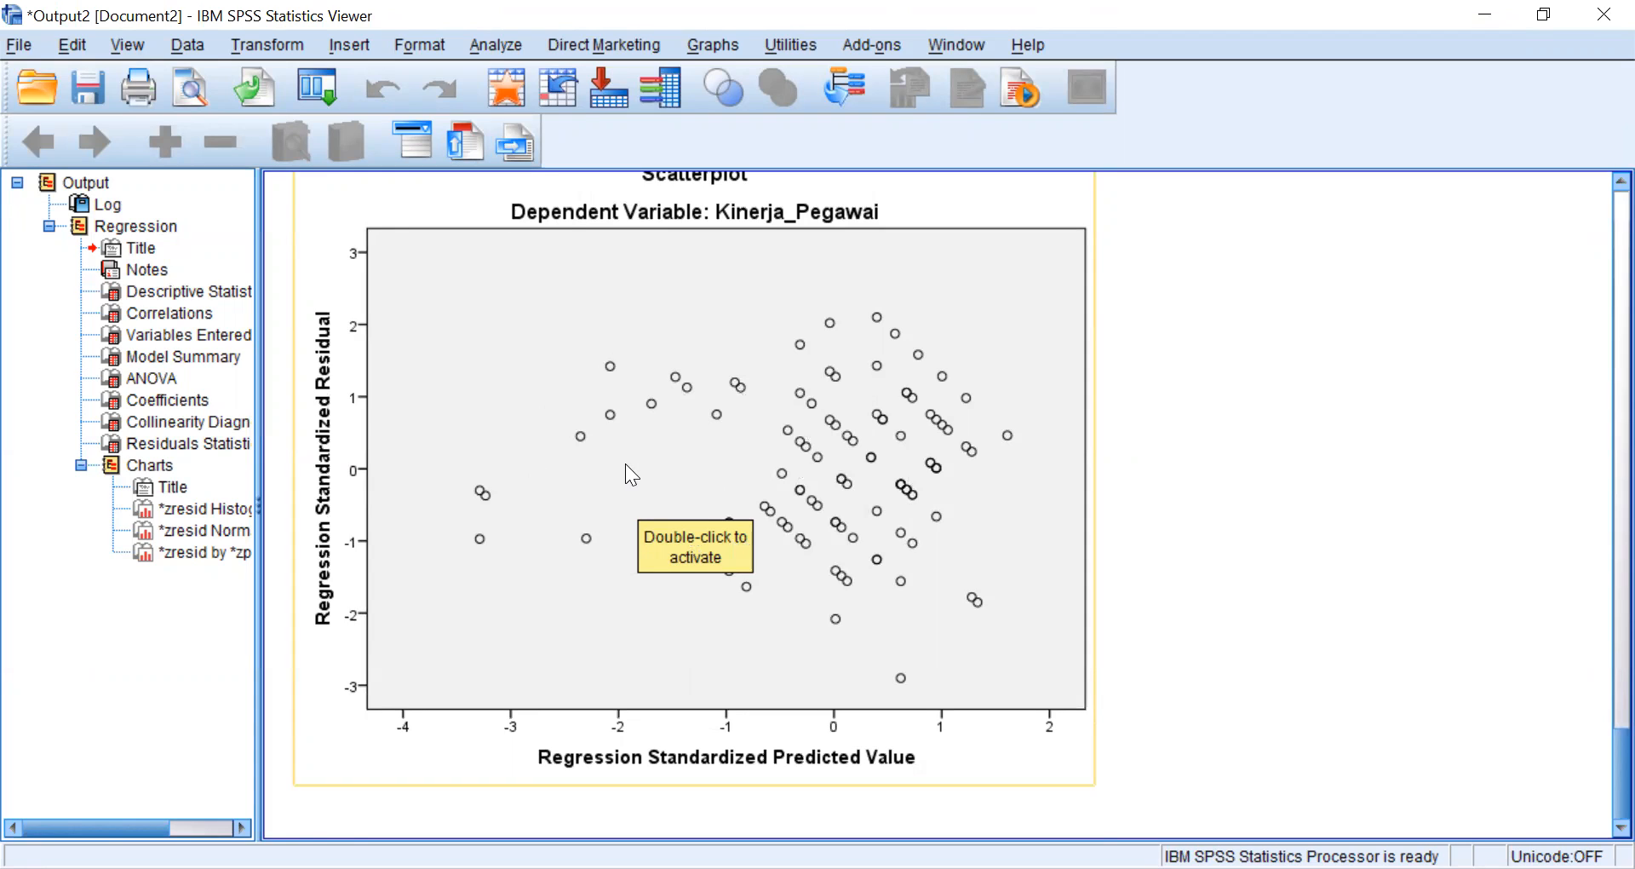
{"action": "left_click", "coordinate": [656, 430]}
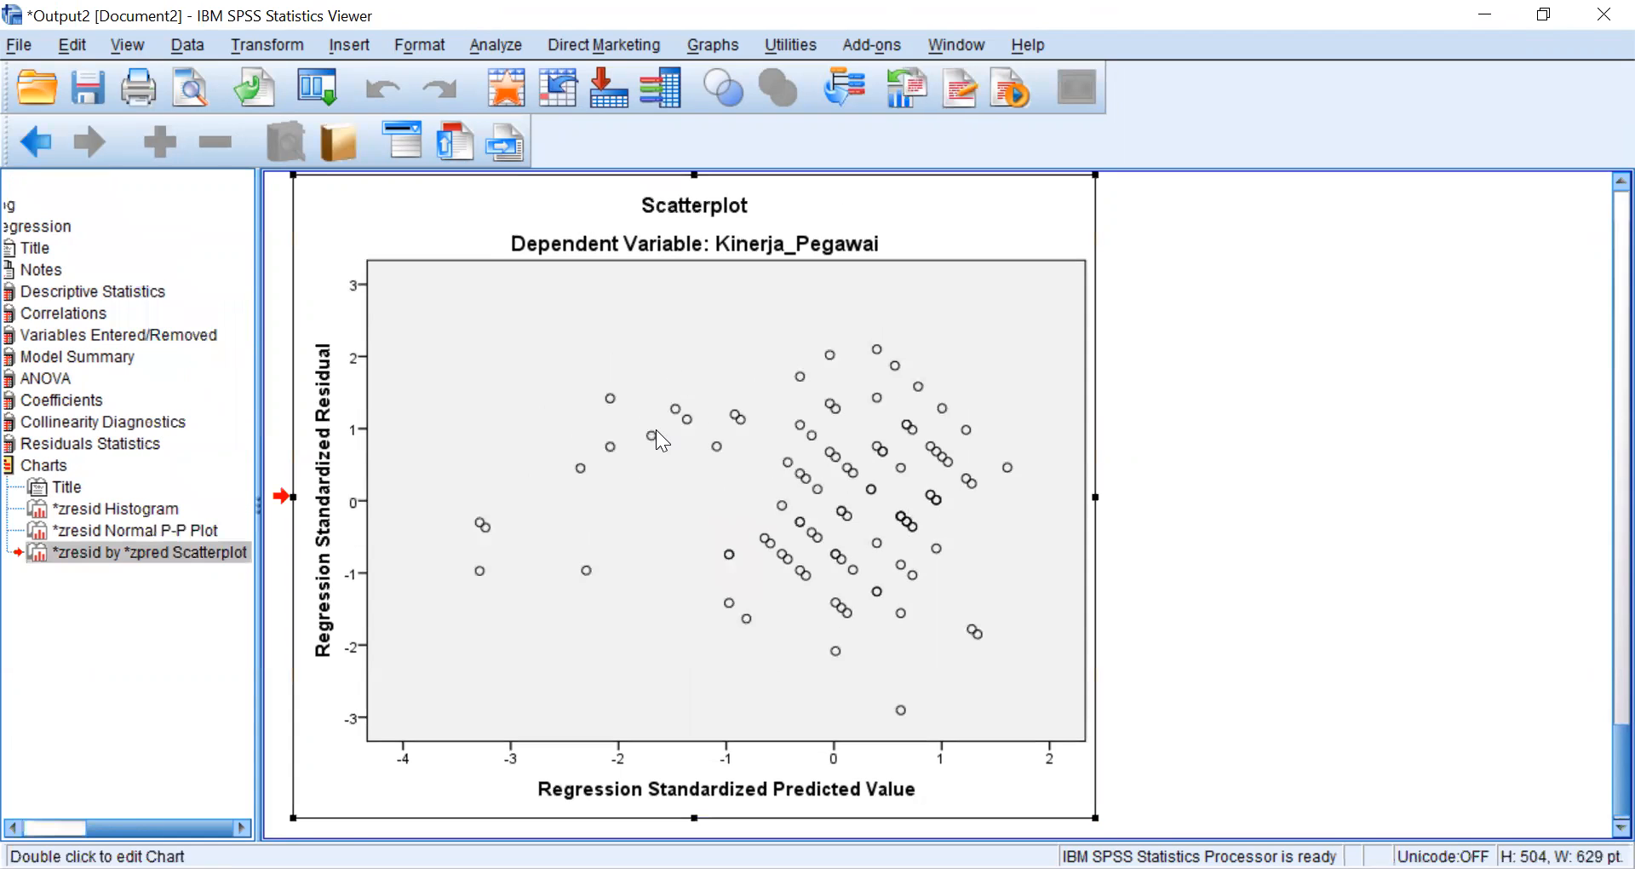
{"action": "double_click", "coordinate": [656, 430]}
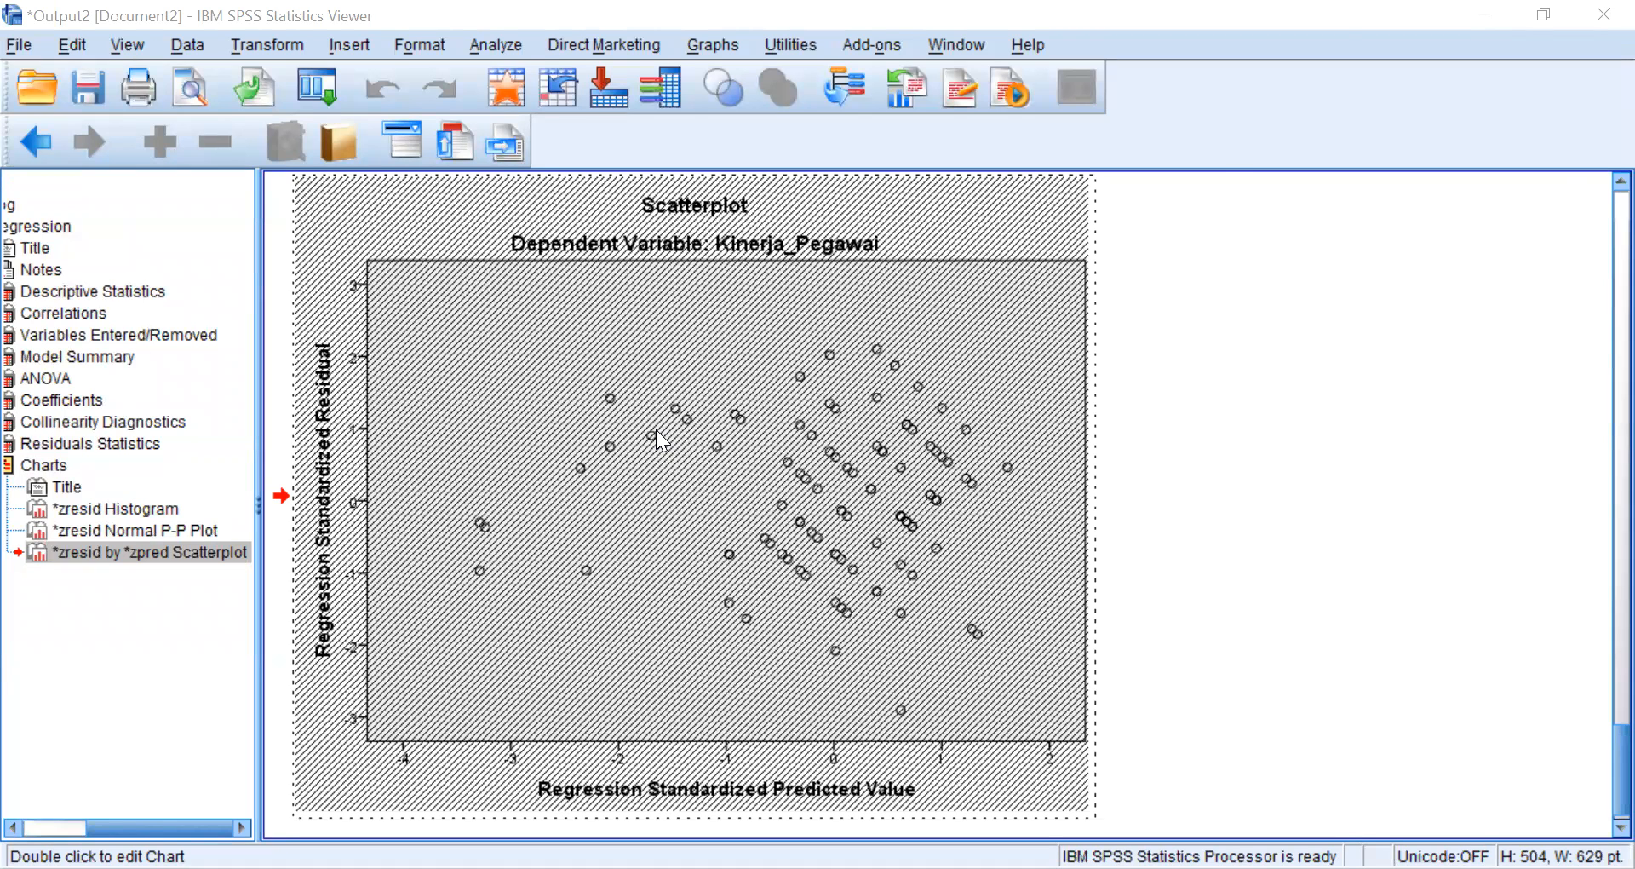
{"action": "left_click", "coordinate": [1432, 203]}
{"action": "left_click", "coordinate": [1416, 247]}
{"action": "left_click", "coordinate": [1543, 603]}
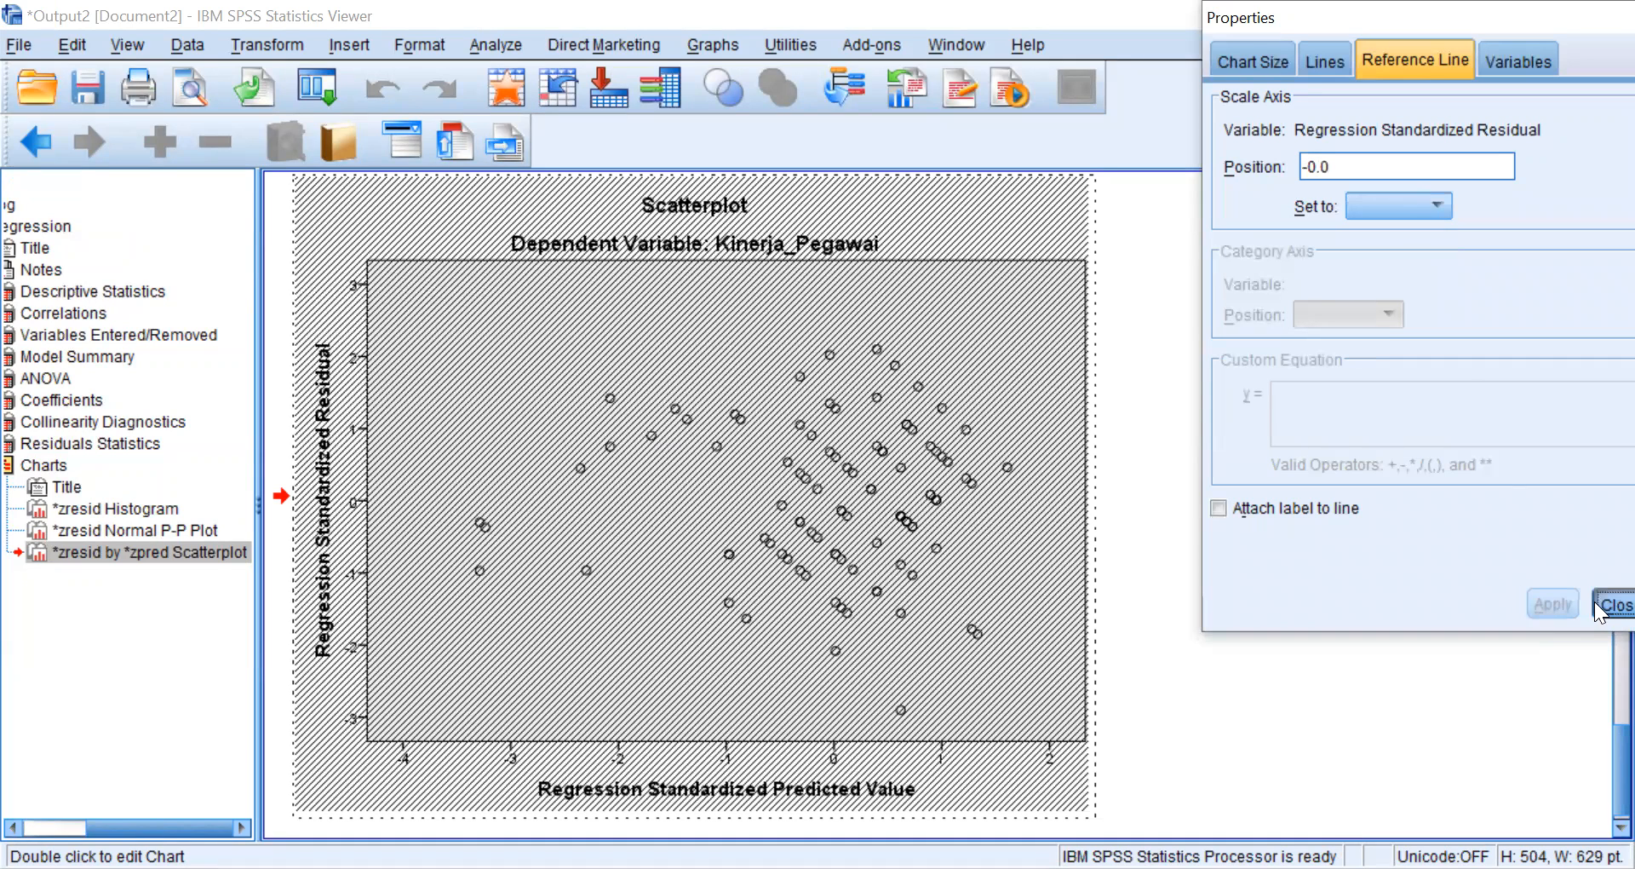
{"action": "left_click", "coordinate": [1610, 604]}
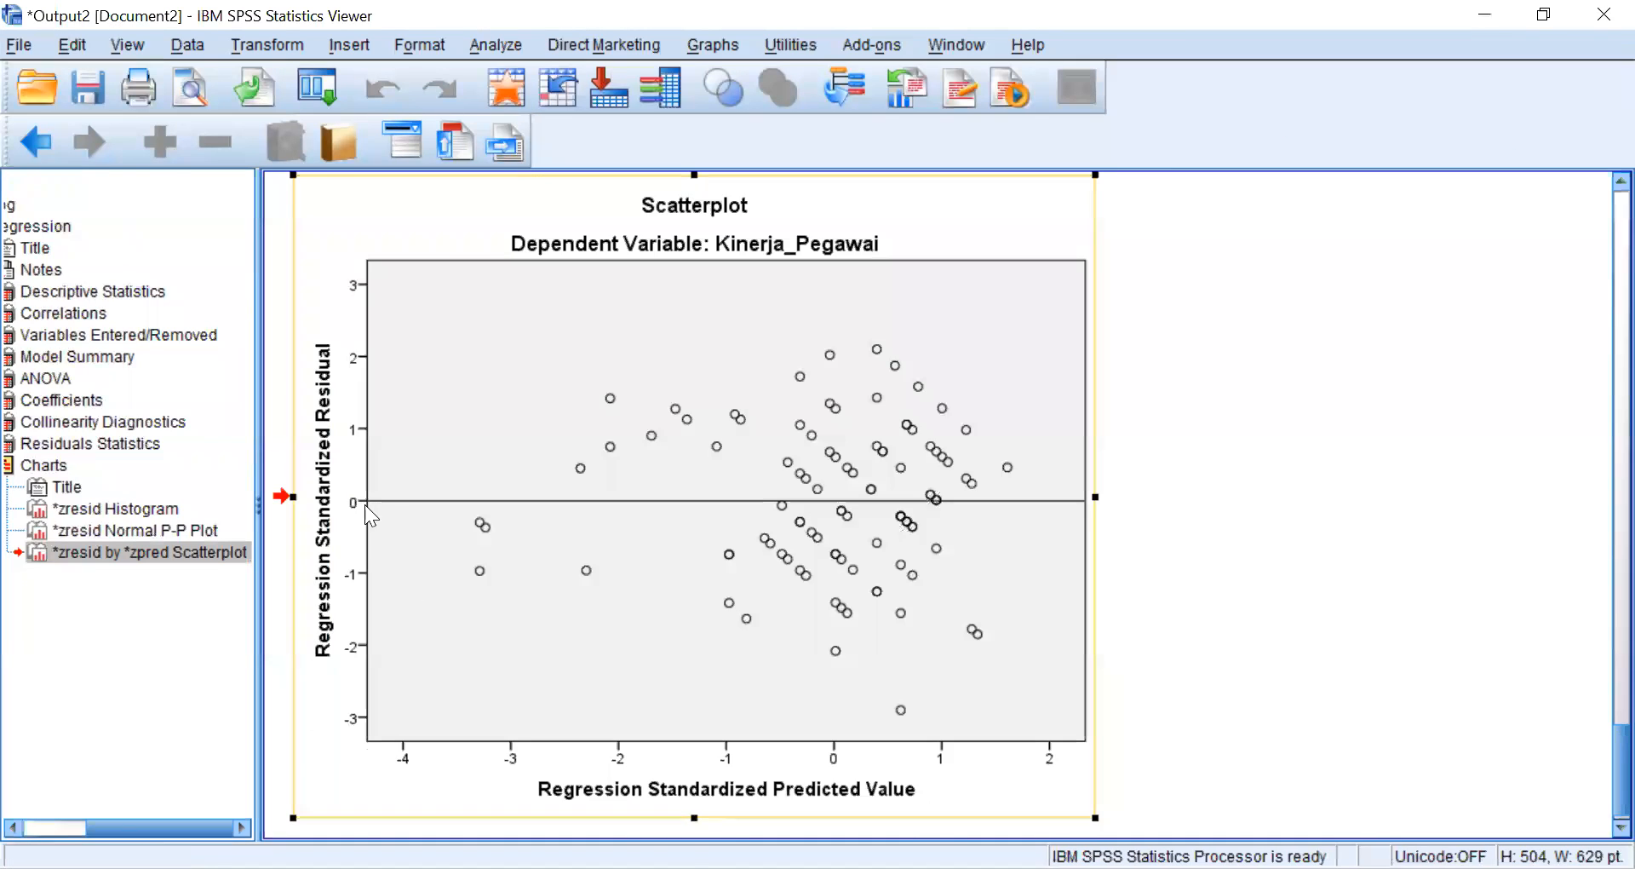